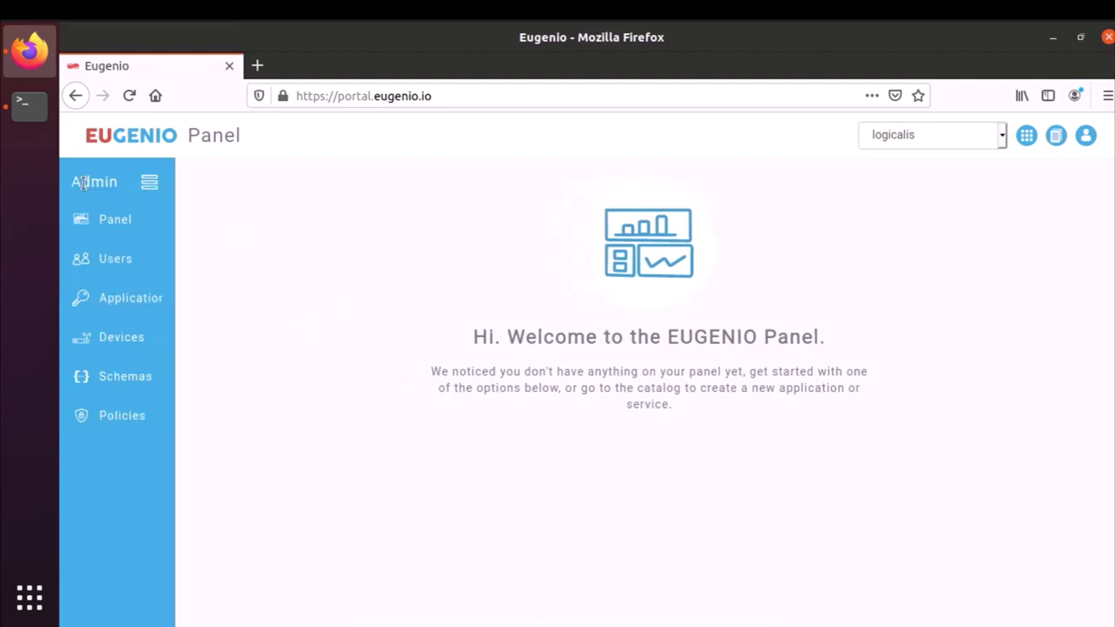
- Show Eugenio's applications list, briefly opening and leaving the empty Create application form
left_click(128, 307)
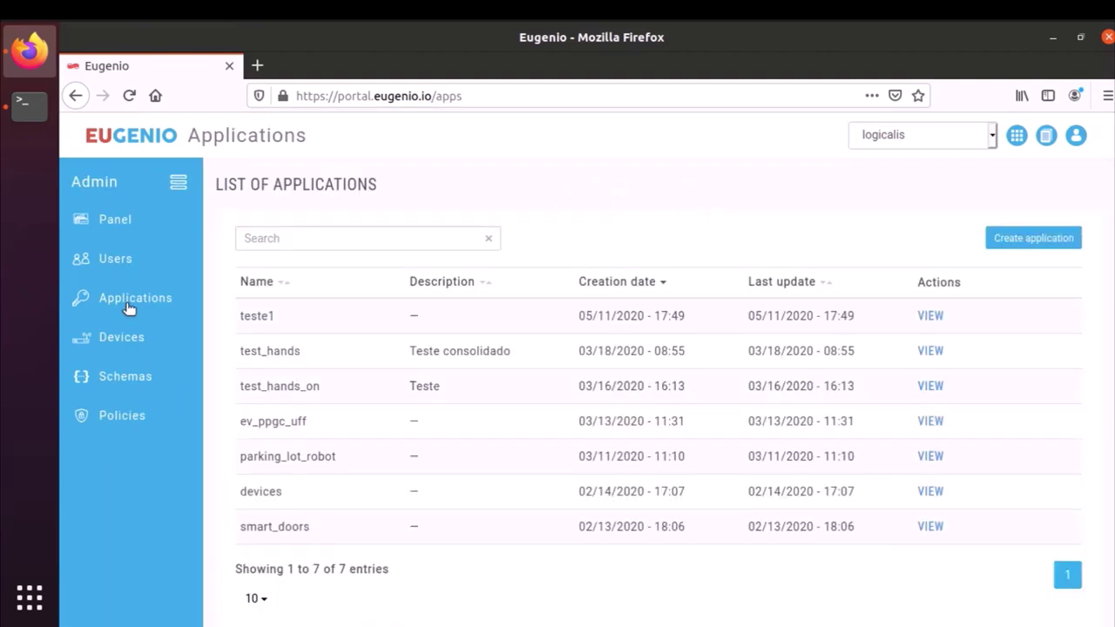
left_click(1009, 237)
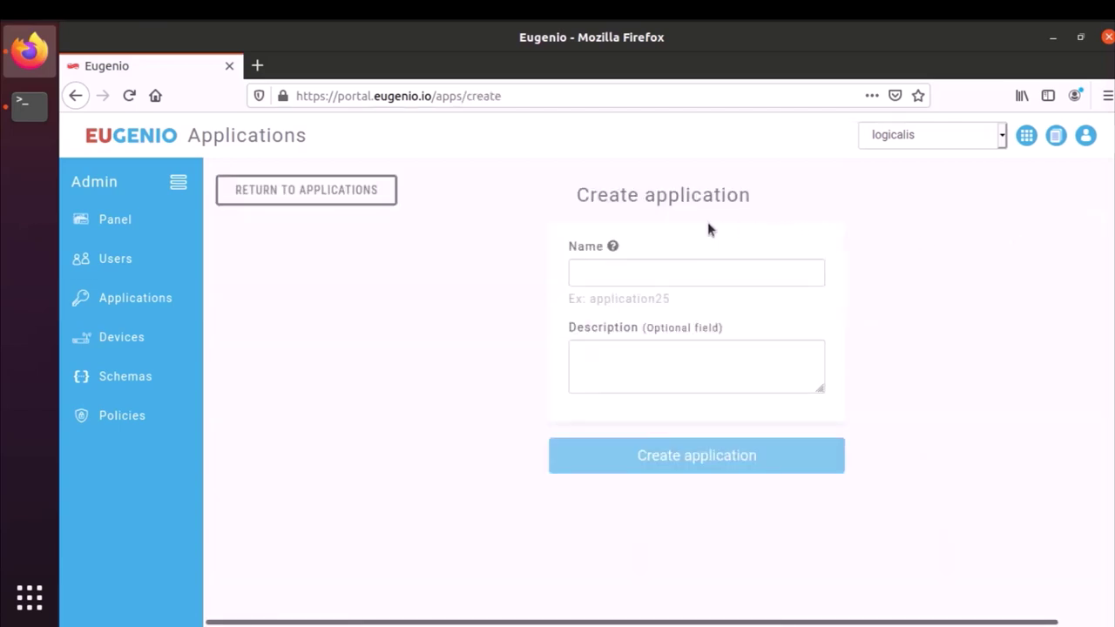
left_click(316, 201)
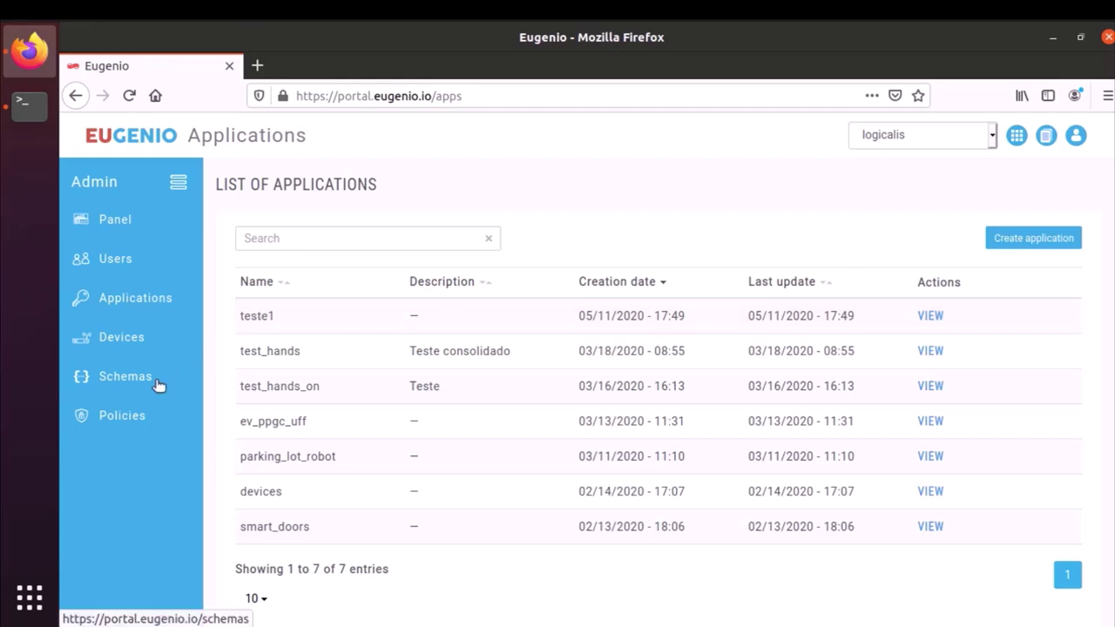
- Open the schemas list, try the Create Schema form with two field rows, then return unsaved
left_click(124, 376)
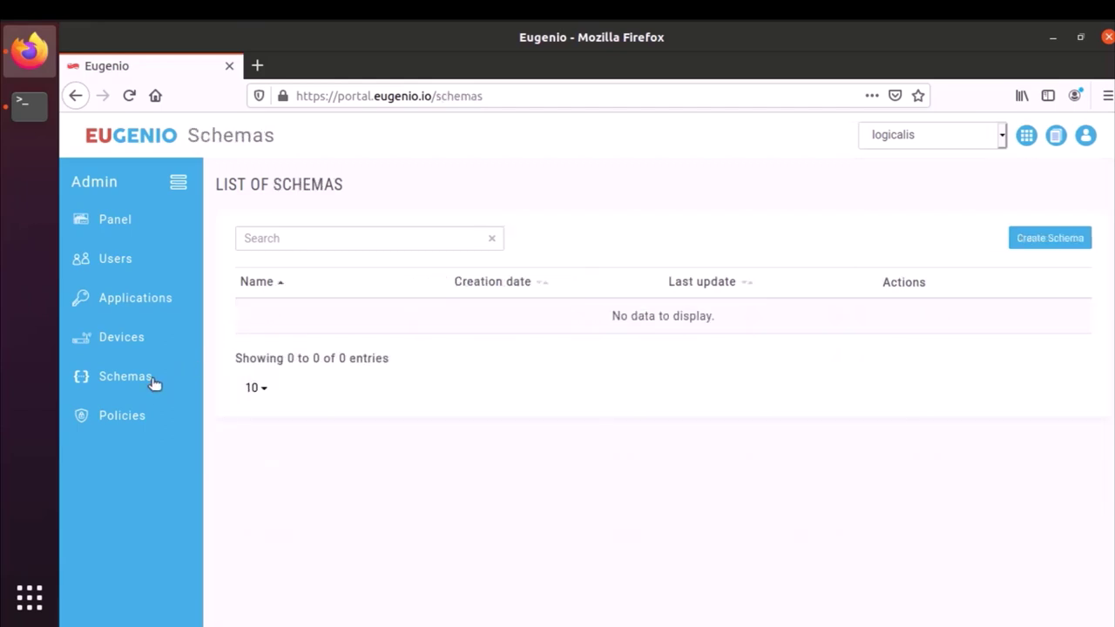
left_click(1013, 245)
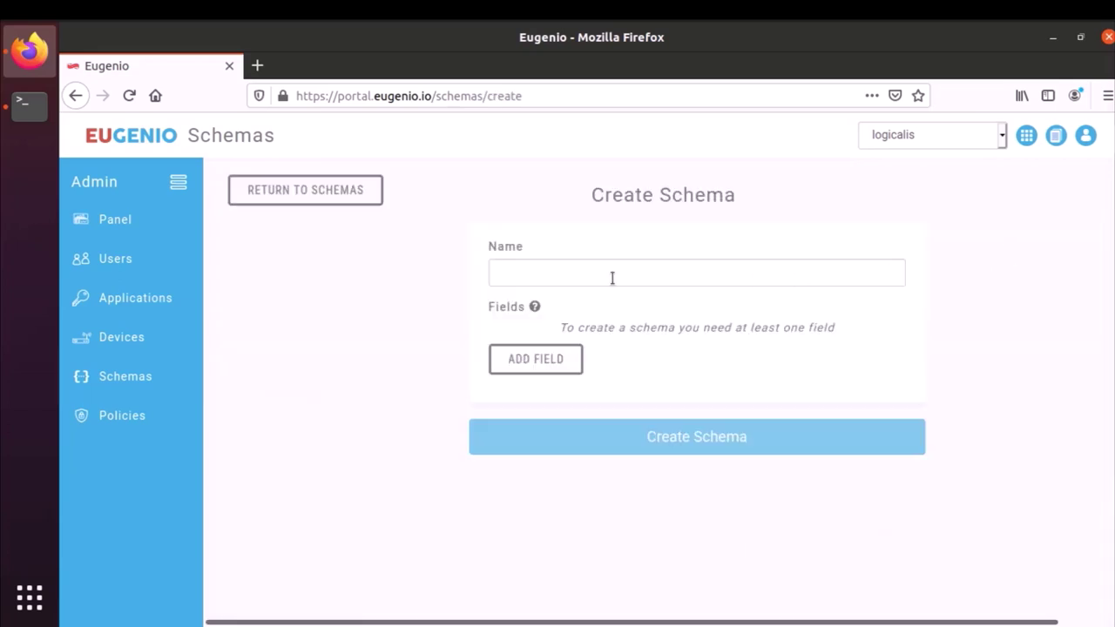
left_click(564, 360)
left_click(540, 376)
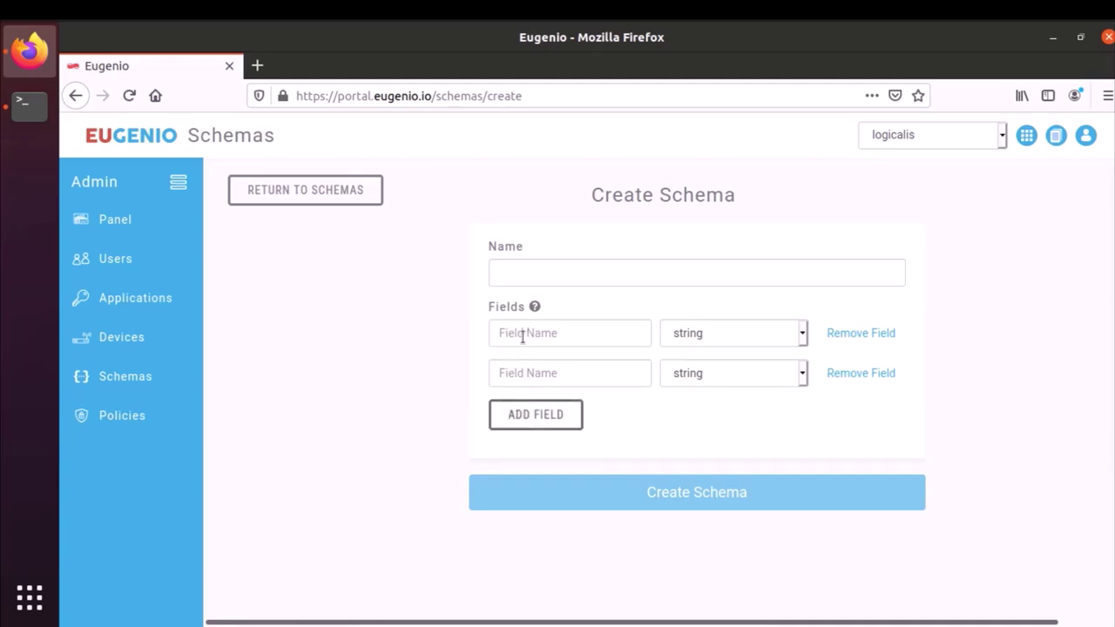
left_click(701, 340)
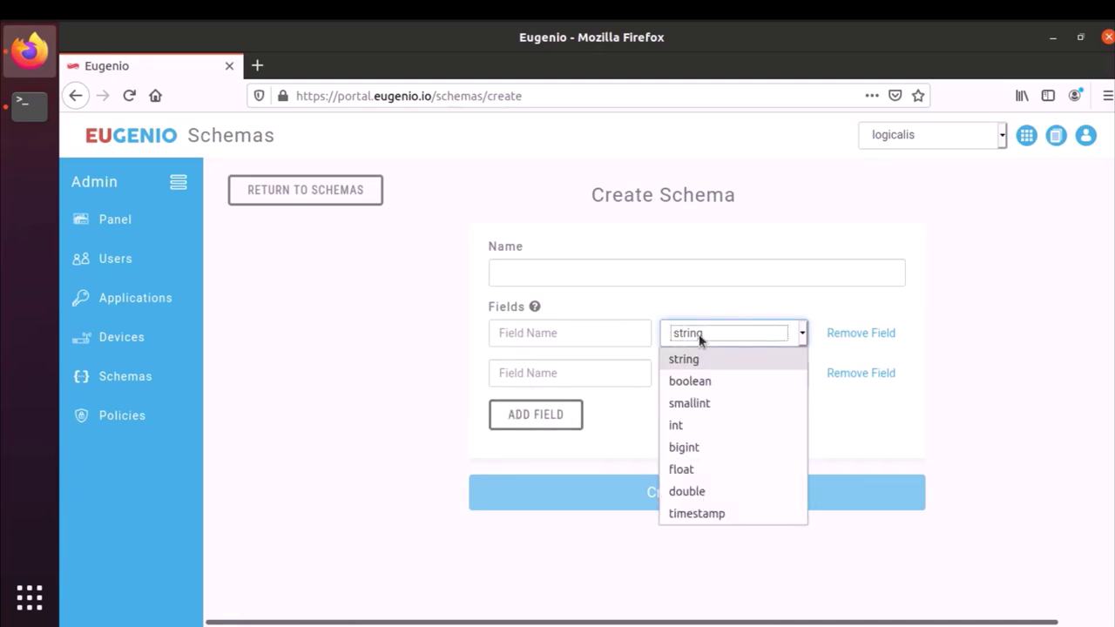
left_click(705, 335)
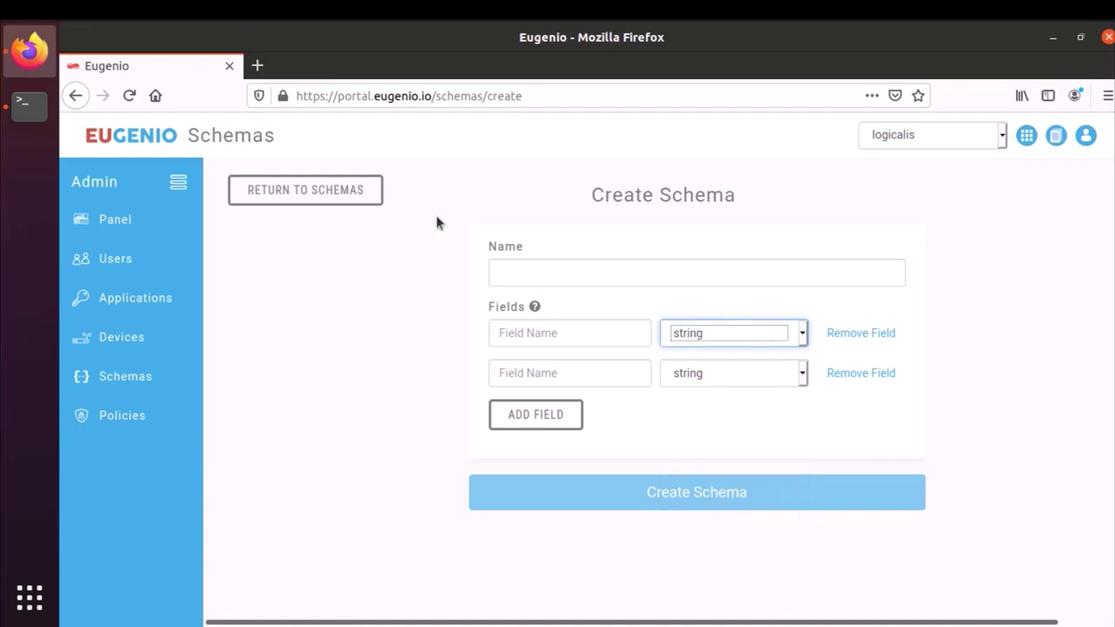
left_click(348, 192)
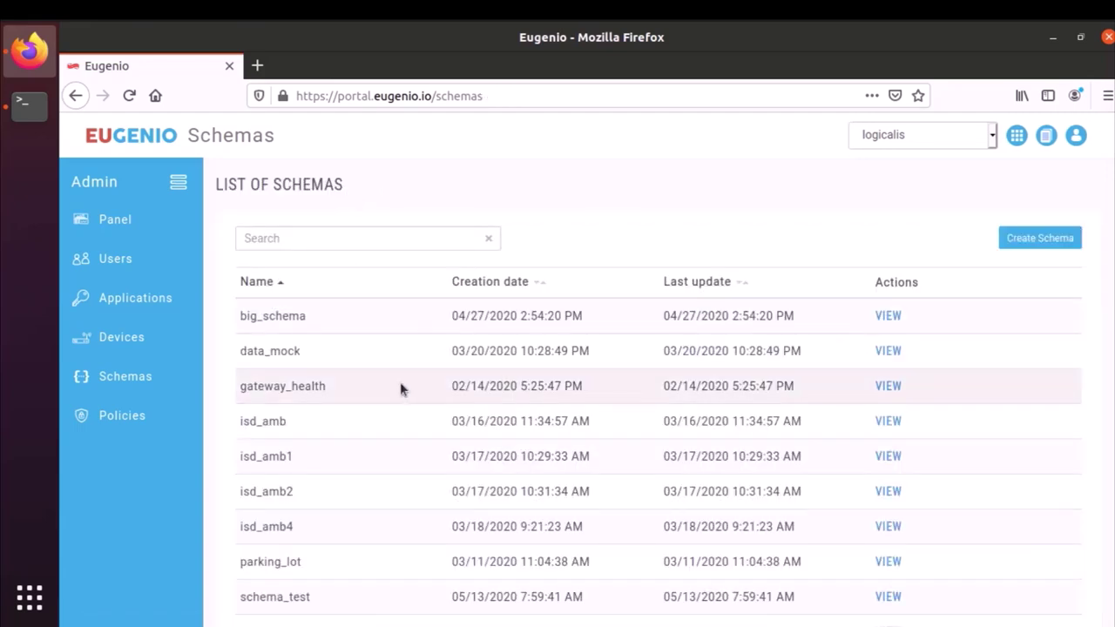
scroll(400, 389, "down", 3)
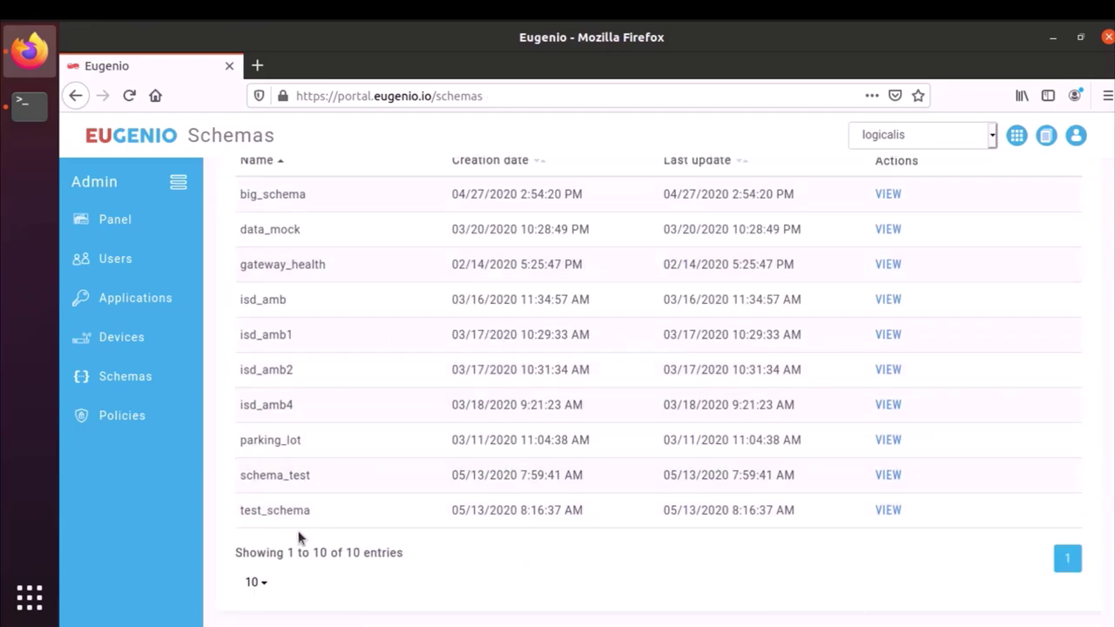
- View test_schema's date, deviceid and status fields, then go back to the applications list
left_click(889, 514)
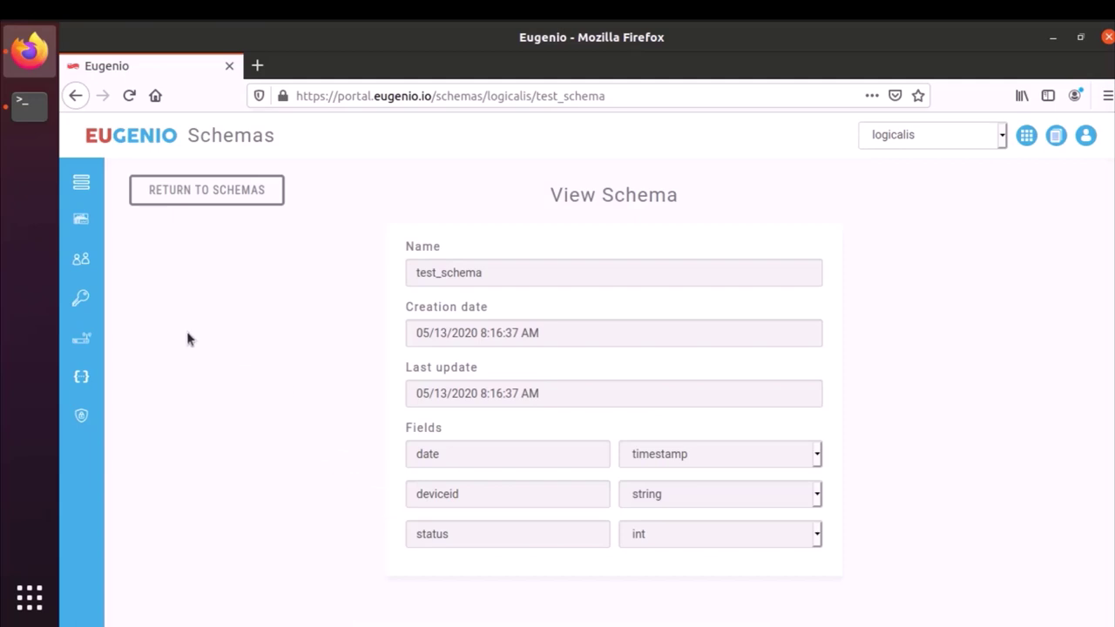
left_click(81, 298)
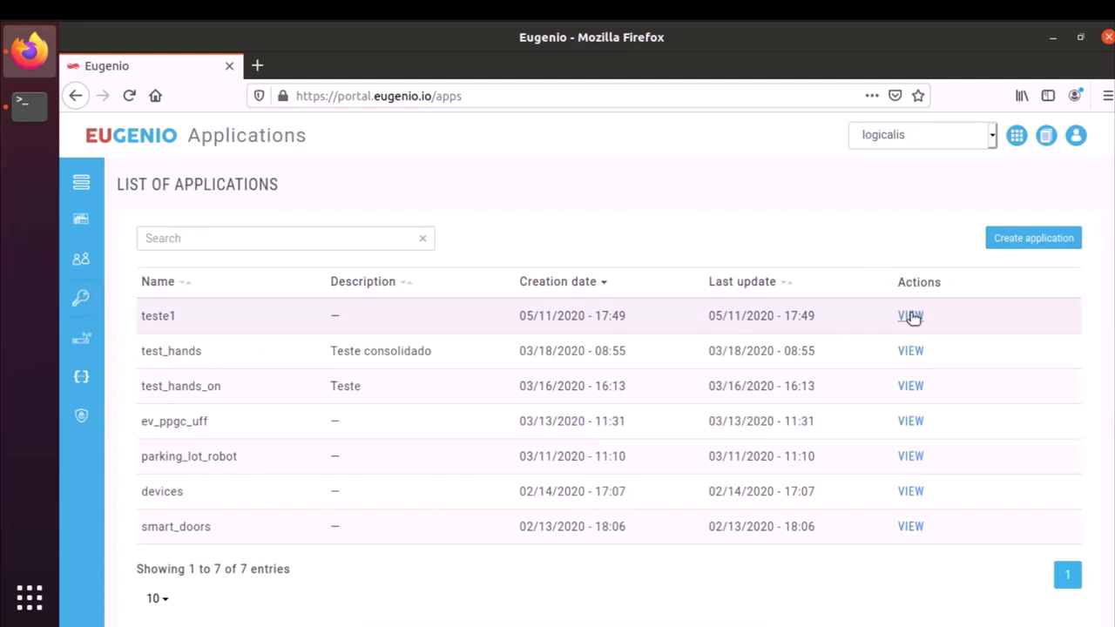
- Copy the teste1 application's API key and bring up the terminal with the docker command
left_click(912, 316)
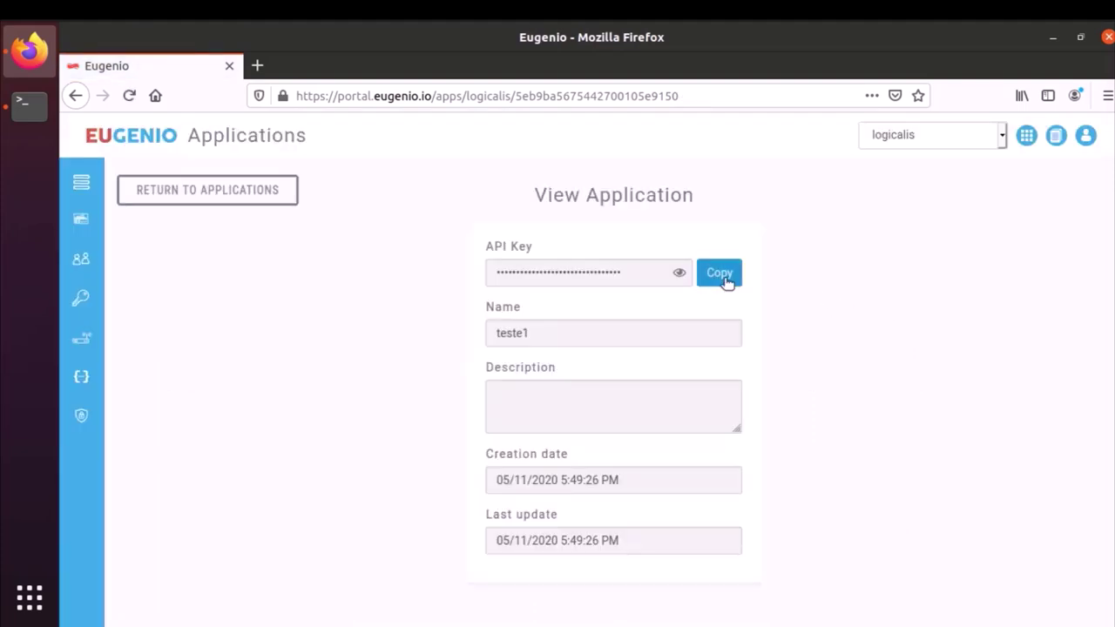
left_click(727, 280)
left_click(33, 126)
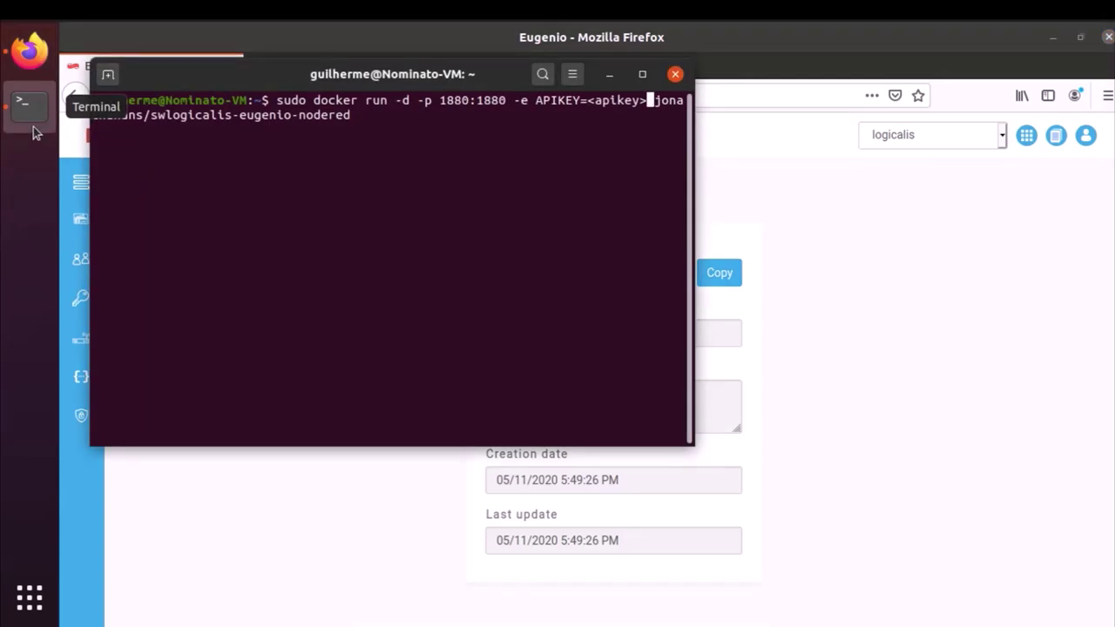
- Replace the <apikey> placeholder with the pasted teste1 key and run the docker command with the sudo password
key("BackSpace")
key("BackSpace")
key("BackSpace")
key("BackSpace")
key("BackSpace")
key("BackSpace")
key("BackSpace")
key("BackSpace")
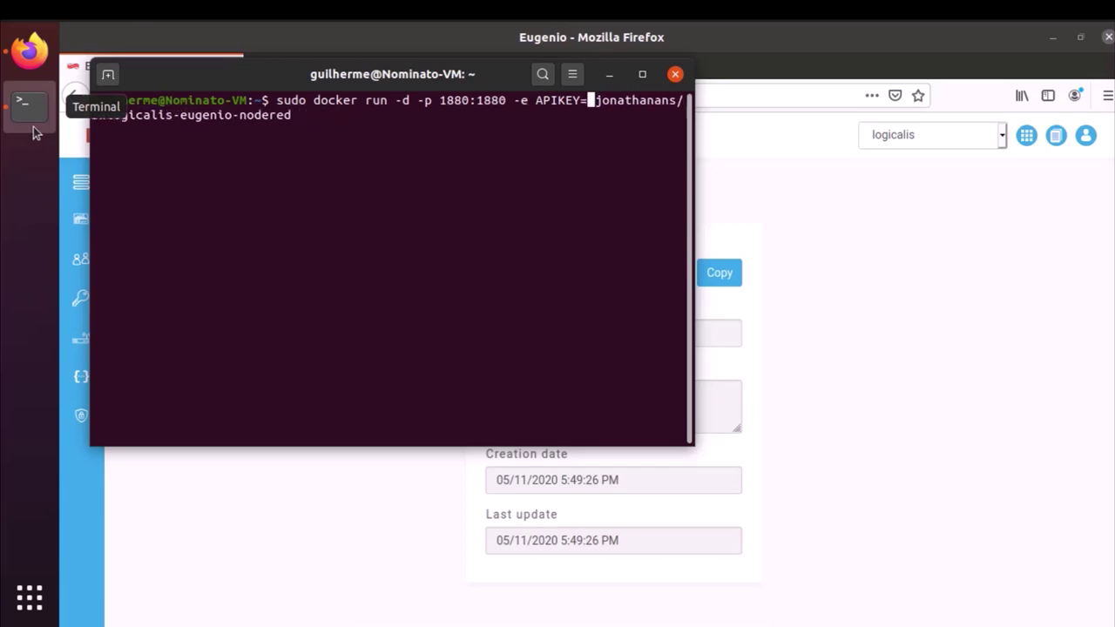
right_click(588, 101)
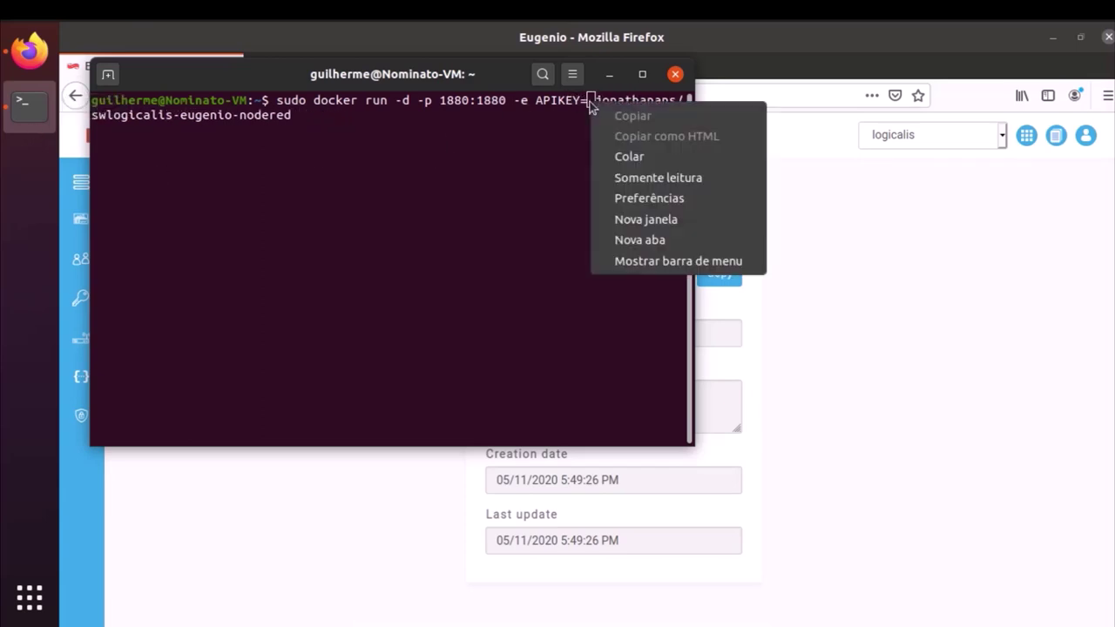
left_click(628, 156)
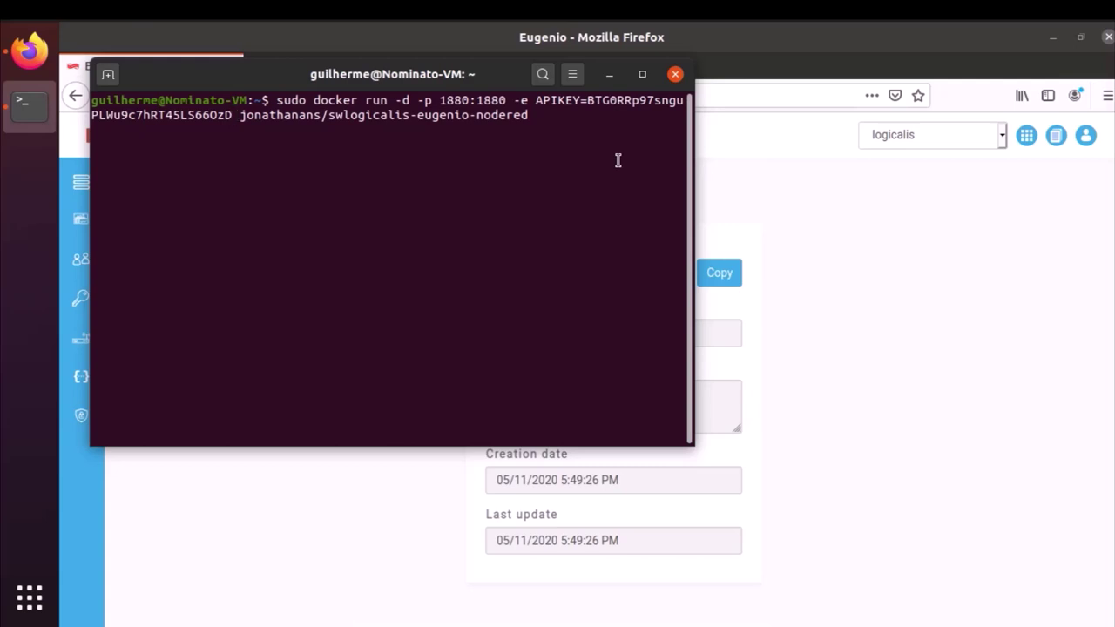
key("Return")
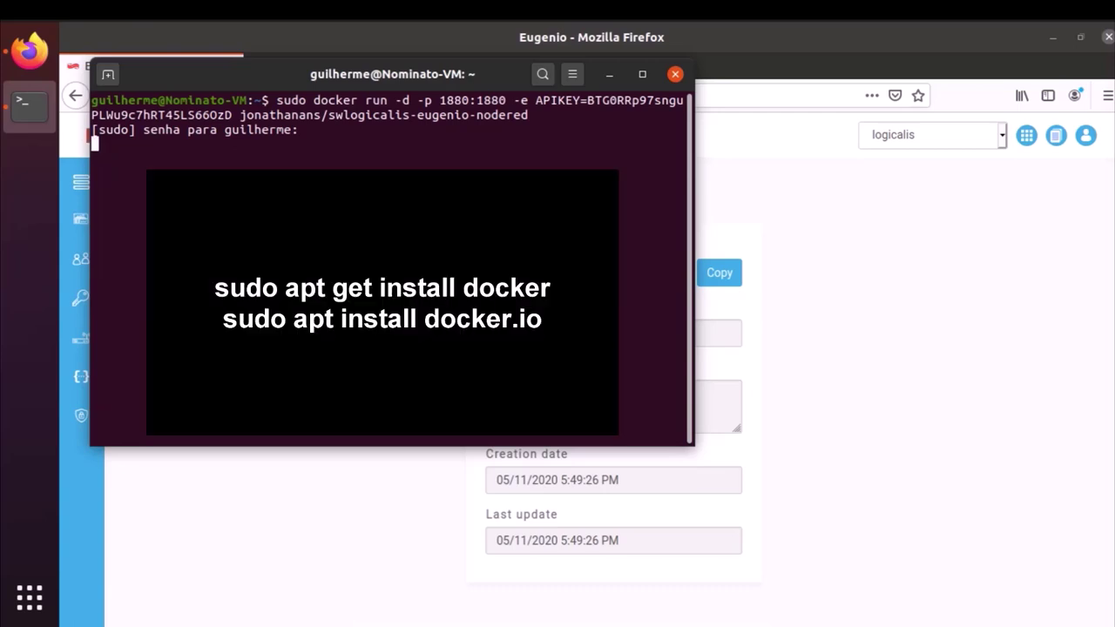
key("Return")
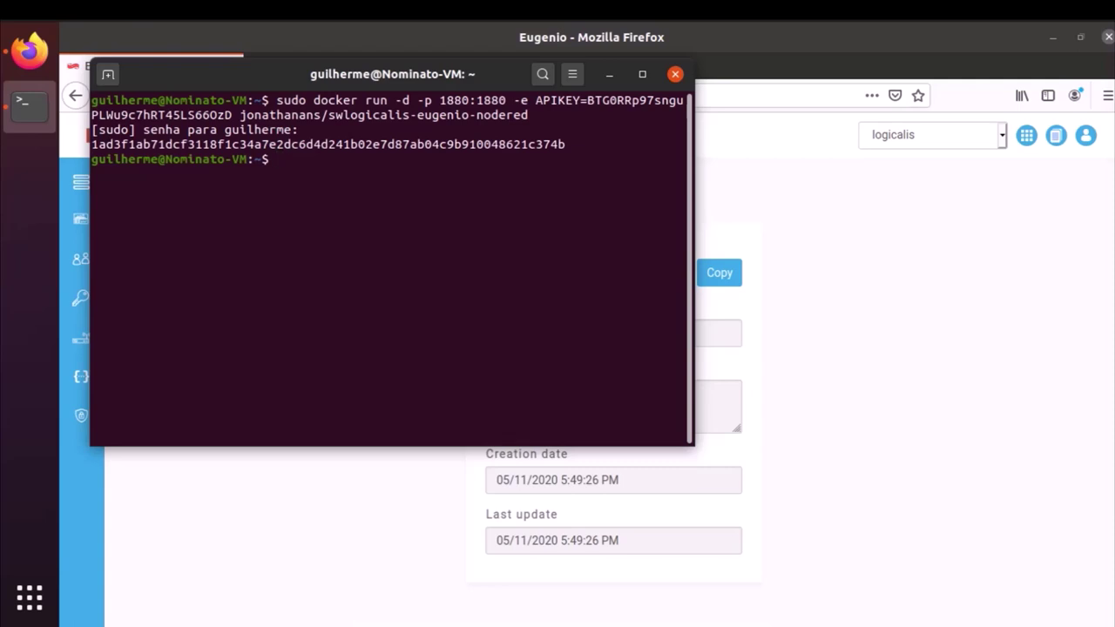
left_click(612, 76)
- Load localhost:1880 in a new Firefox tab to reach the Node-RED editor
left_click(255, 65)
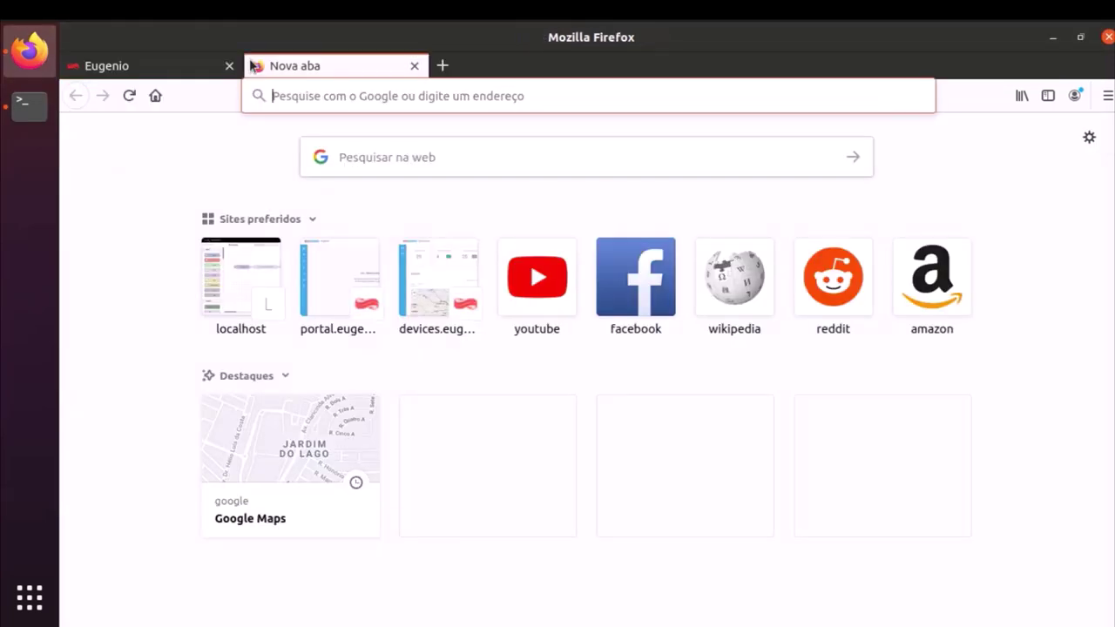
type("localhost:1880/")
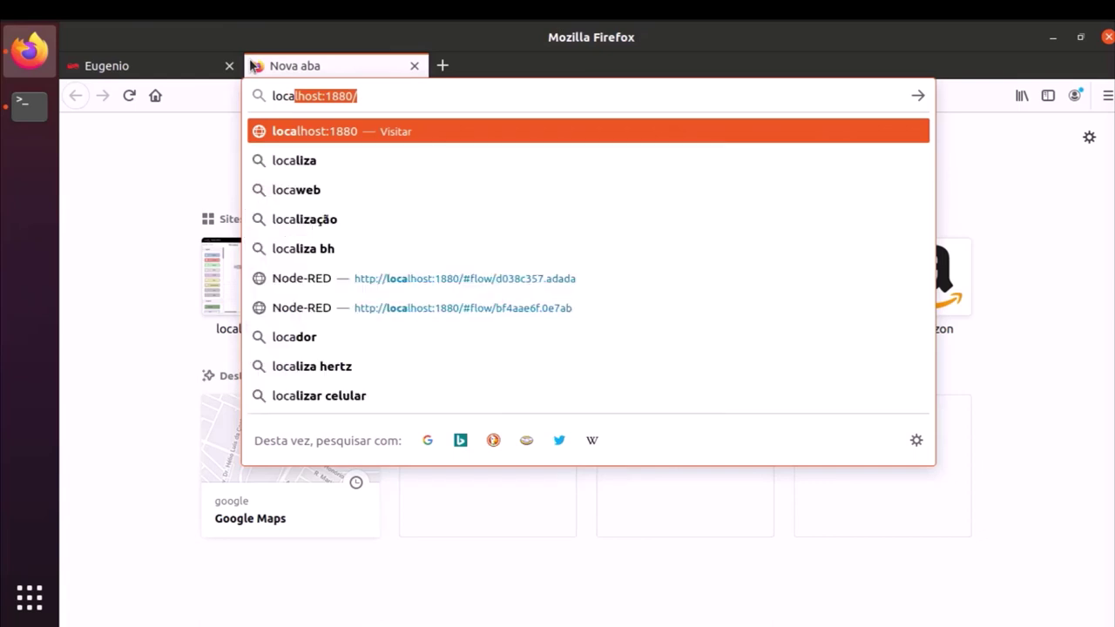
key("Return")
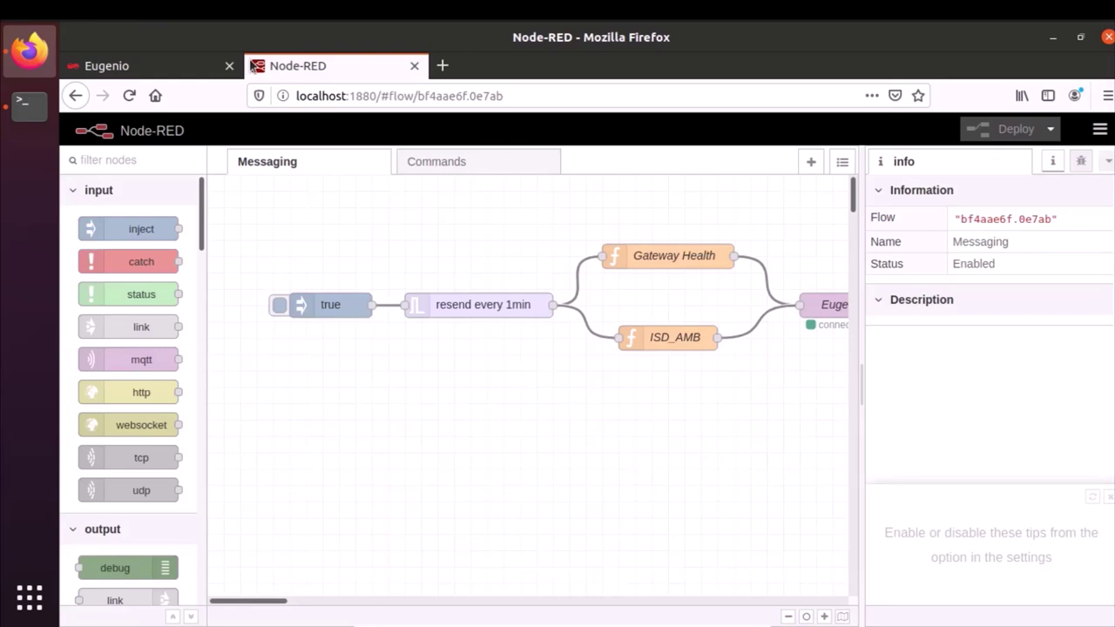
- Add an inject node and set the two inject payloads to numbers 0 and 1
left_click_drag(141, 228, 324, 352)
left_click(327, 307)
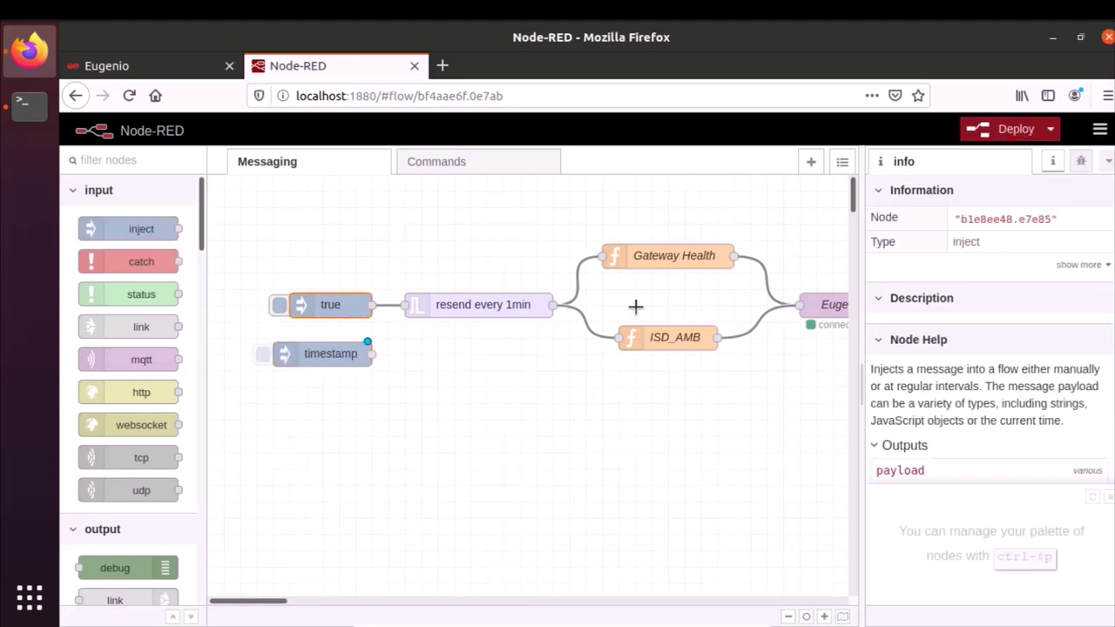
double_click(305, 307)
left_click(562, 268)
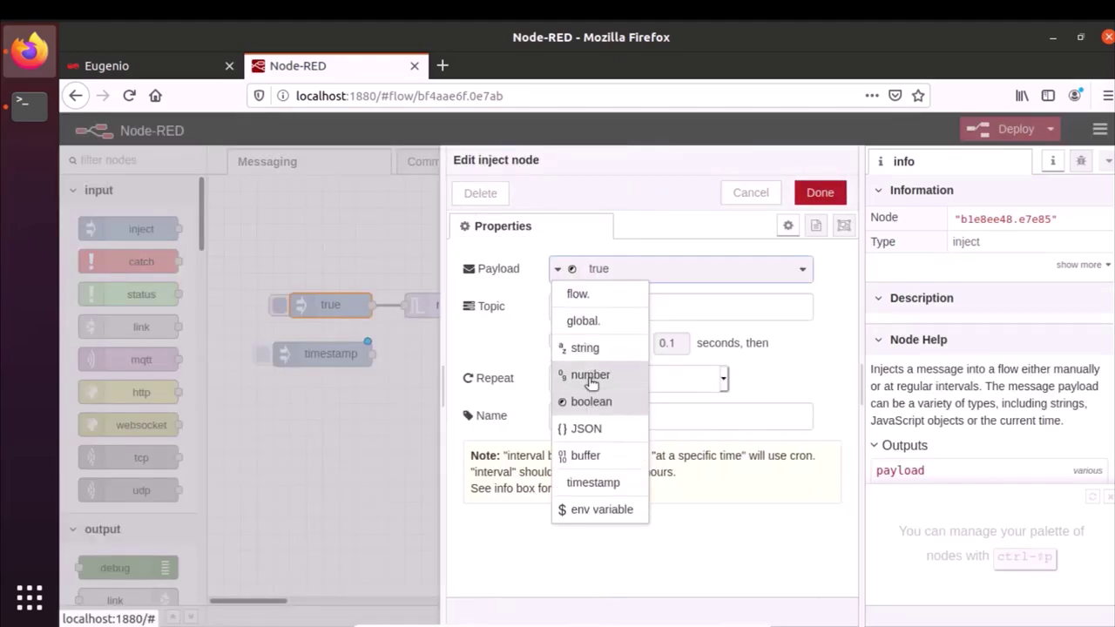
left_click(590, 374)
type("0")
left_click(819, 192)
double_click(300, 355)
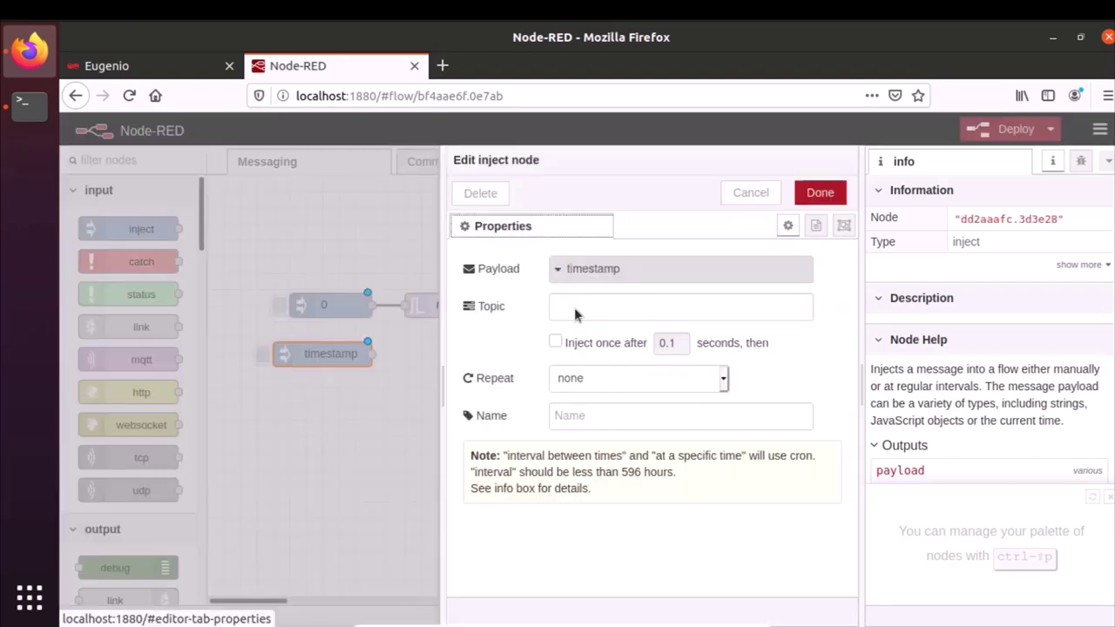
left_click(558, 270)
left_click(591, 375)
type("1")
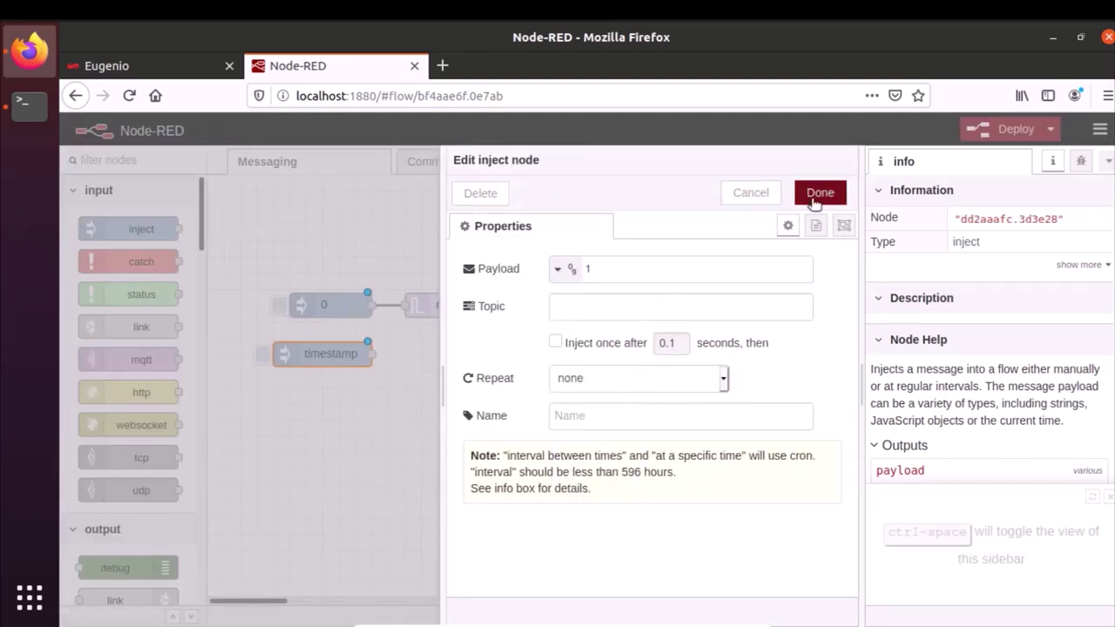
left_click(817, 195)
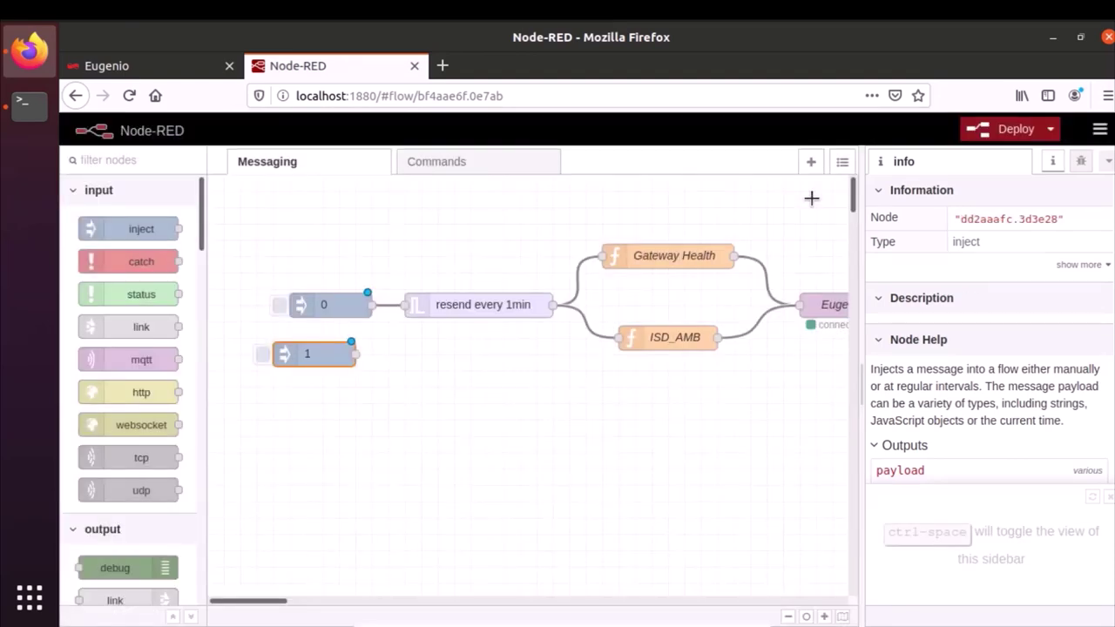
left_click_drag(293, 354, 310, 355)
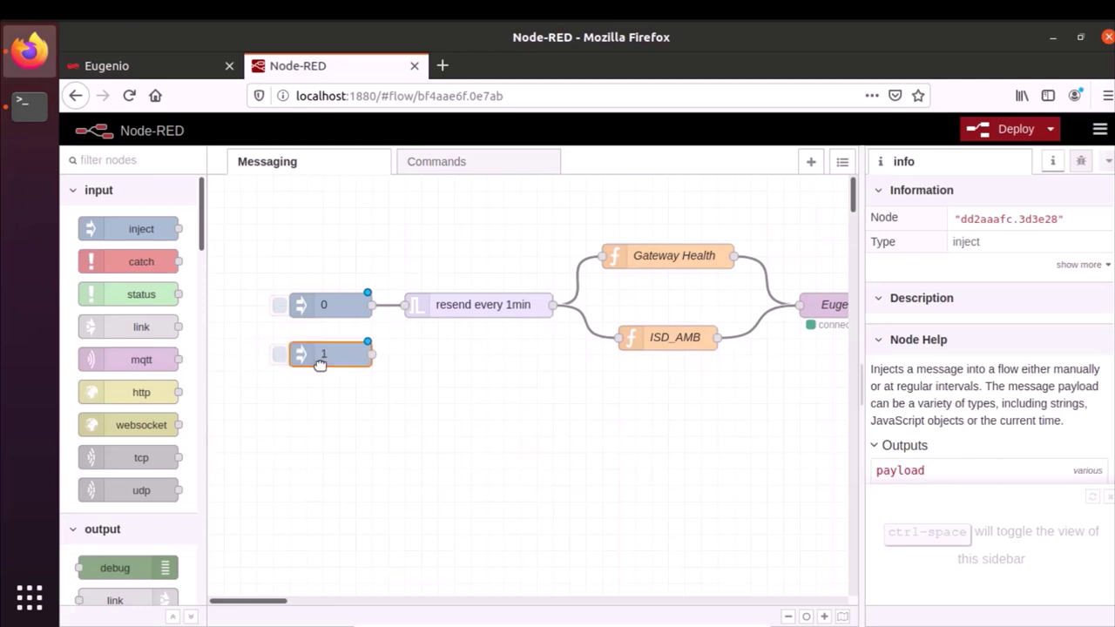
- Delete the resend every 1min and Gateway Health nodes and wire both injects into ISD_AMB
left_click(456, 306)
key("Delete")
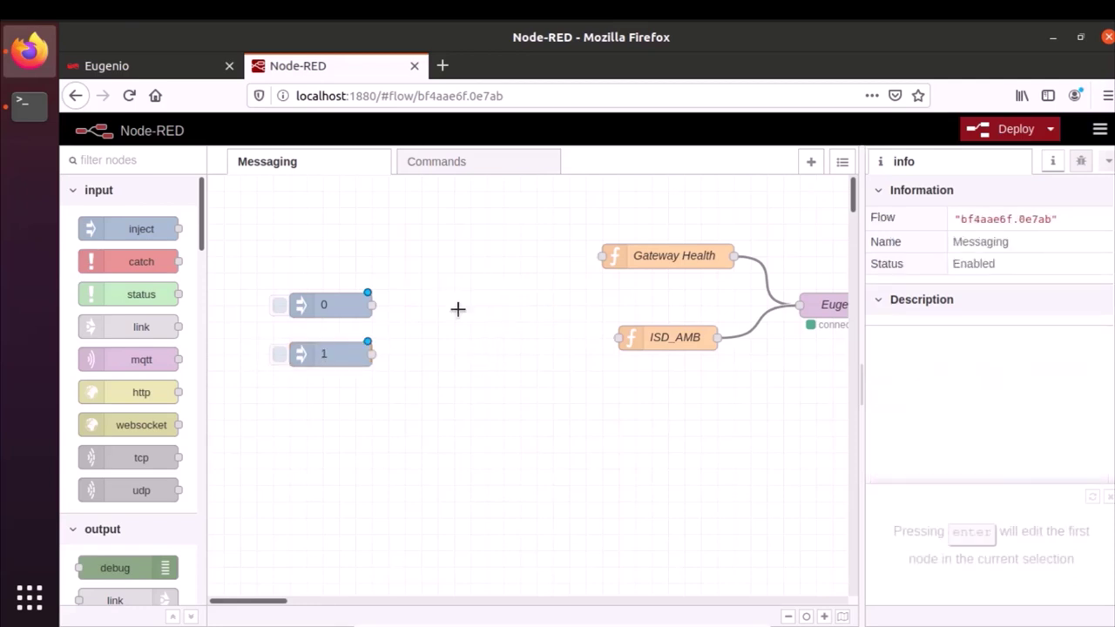
left_click(631, 261)
key("Delete")
left_click_drag(617, 250, 766, 398)
mouse_move(597, 216)
left_mouse_down()
mouse_move(777, 390)
mouse_move(852, 414)
left_mouse_up()
left_click_drag(663, 340, 481, 322)
left_click_drag(823, 307, 644, 309)
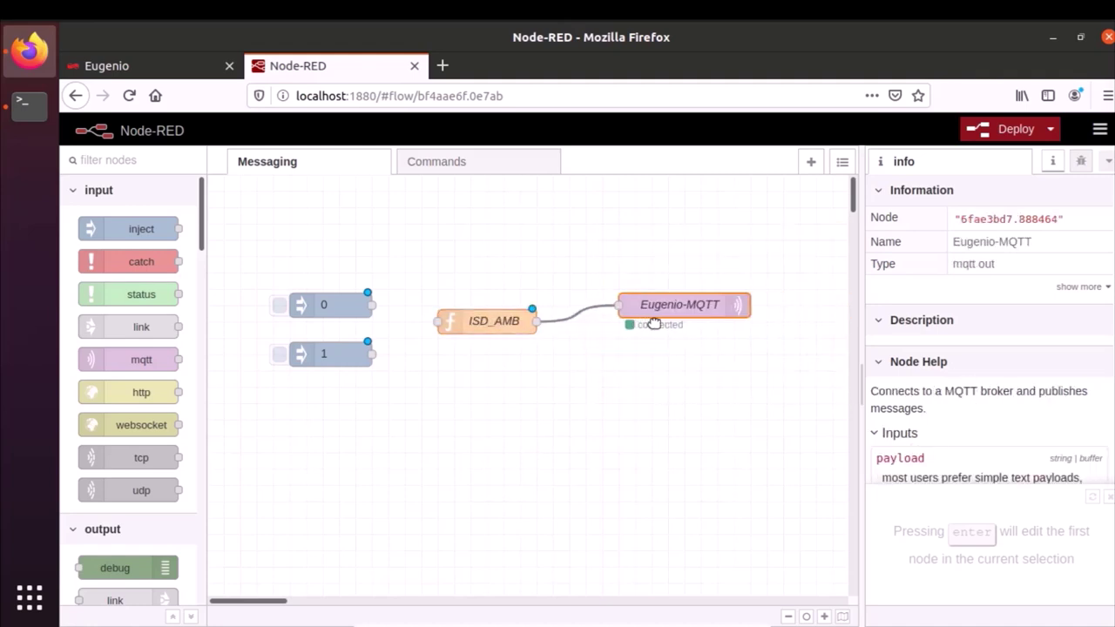
left_click_drag(372, 354, 437, 321)
left_click_drag(373, 305, 427, 319)
double_click(480, 320)
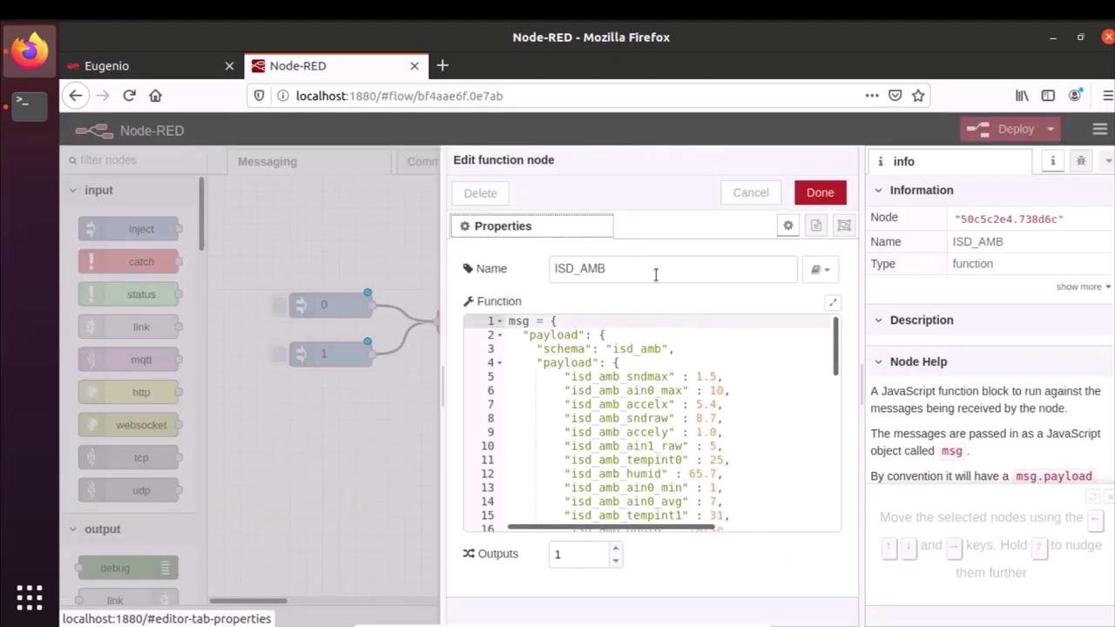
- Rename the function node to test_schema and set its schema value to "test_schema"
left_click_drag(654, 268, 477, 268)
left_click(130, 66)
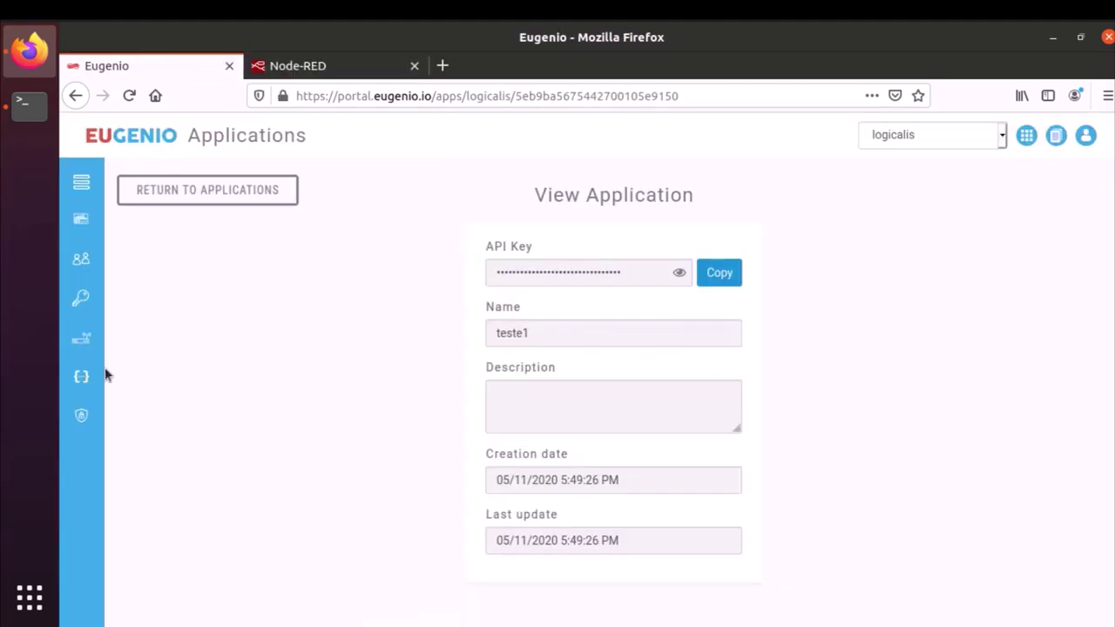
left_click(81, 376)
scroll(142, 453, "down", 3)
double_click(174, 511)
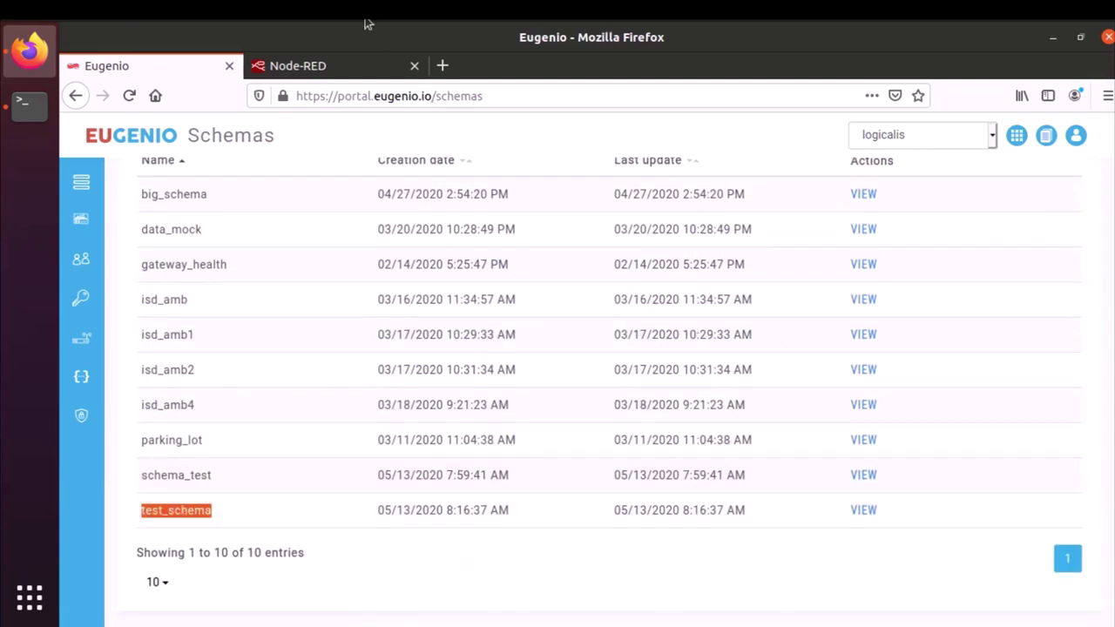
left_click(296, 65)
type("t")
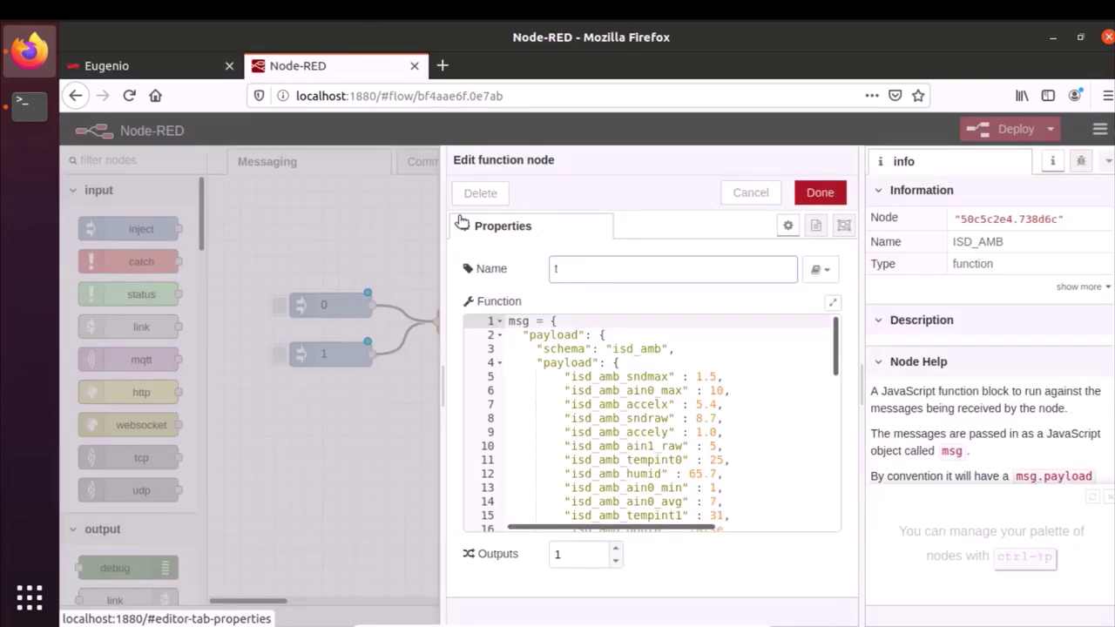
type("est_schema")
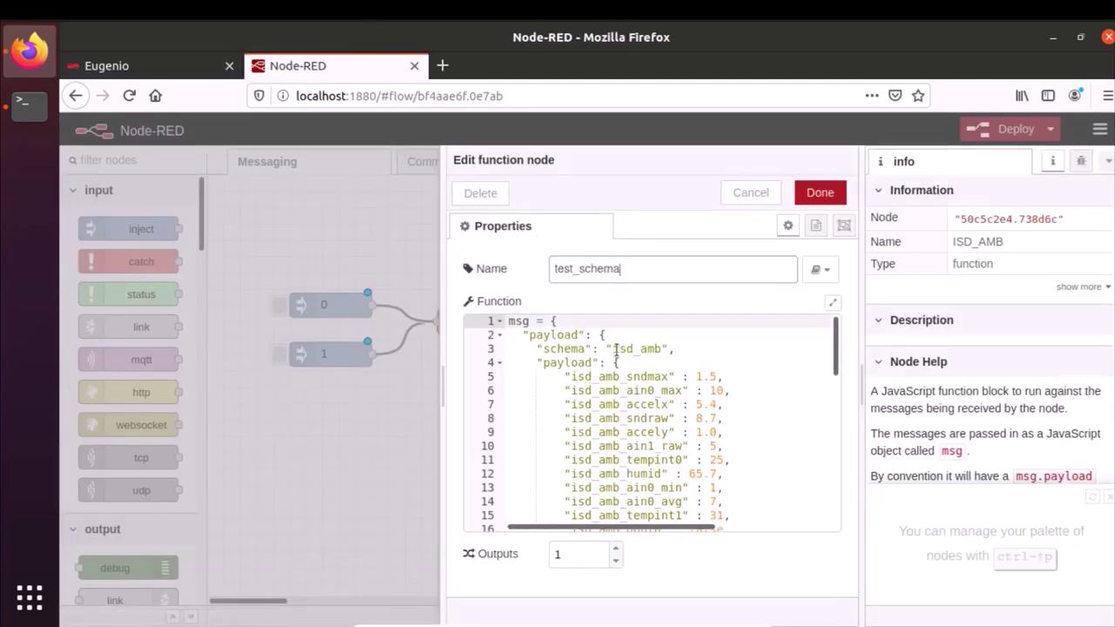
double_click(616, 348)
type("sc")
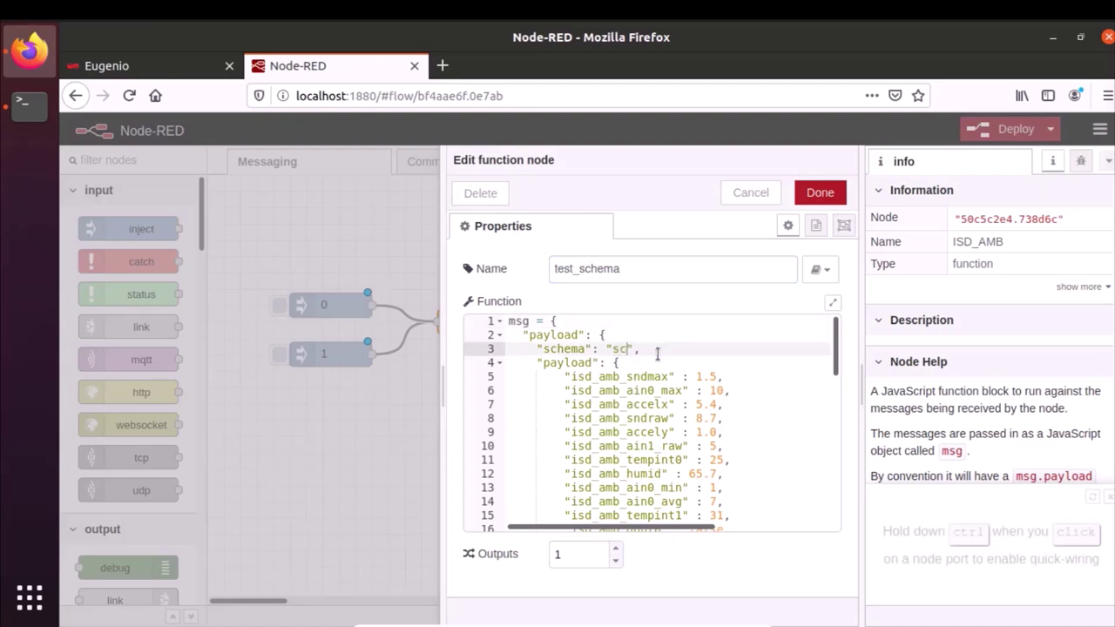
key("BackSpace")
key("BackSpace")
type("test_schema")
- Replace the old isd_amb payload fields with a date field and "status": state
left_click_drag(568, 376, 655, 380)
key("Delete")
key("Delete")
left_click(564, 376)
key("BackSpace")
left_click(600, 382)
type("date\" : Date.now(),")
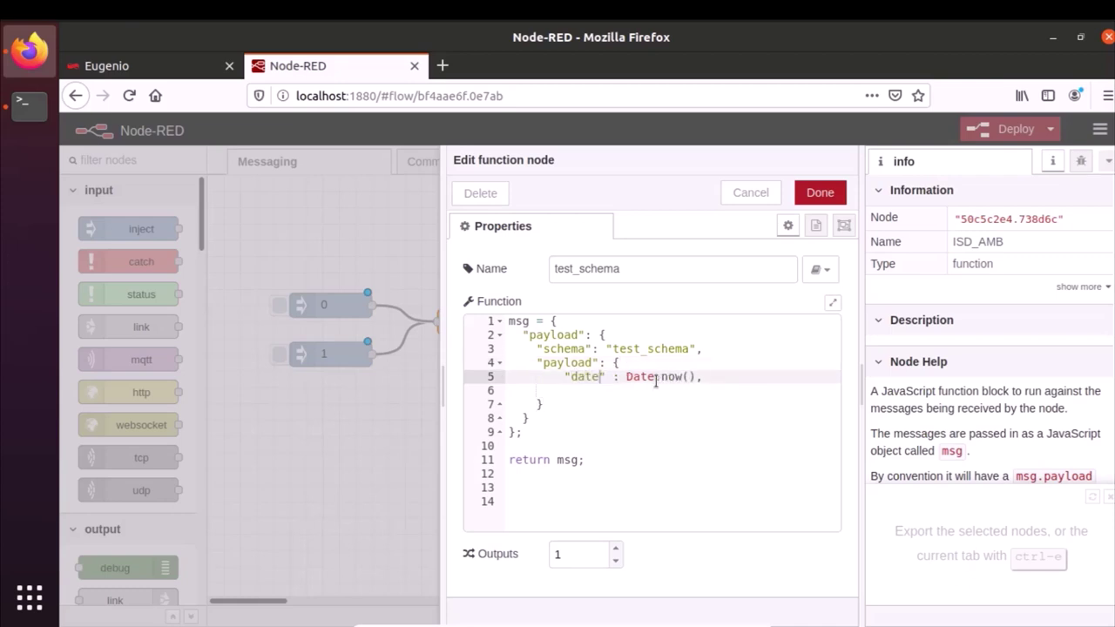
left_click(717, 376)
key("Return")
type("\"status\": state")
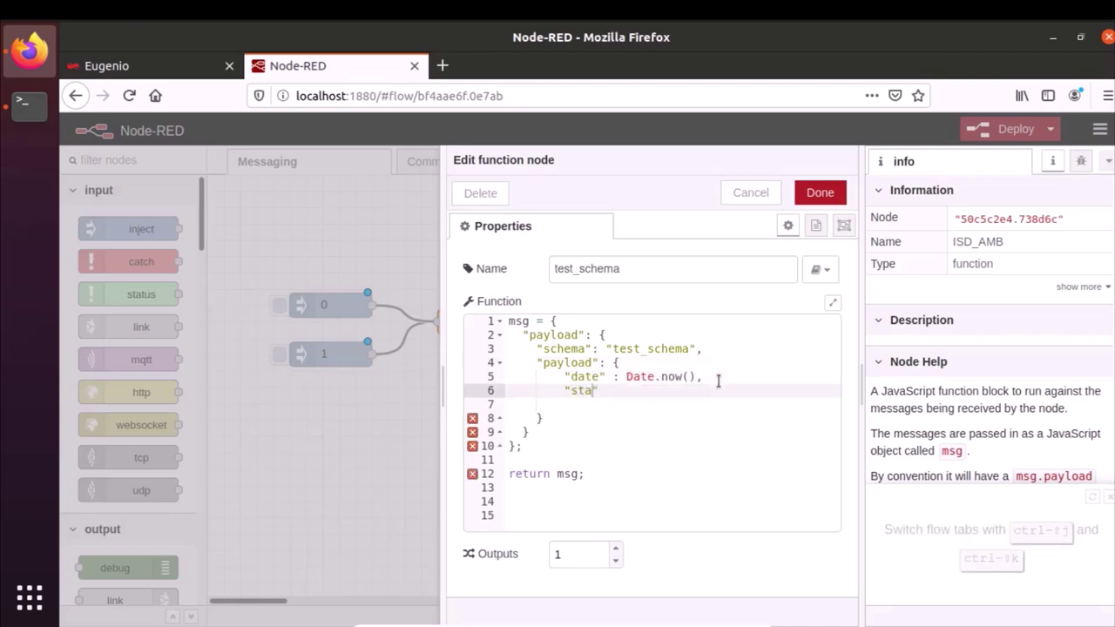
- Add var state = msg.payload at the top of the code and save the function
left_click(510, 320)
key("Return")
key("Return")
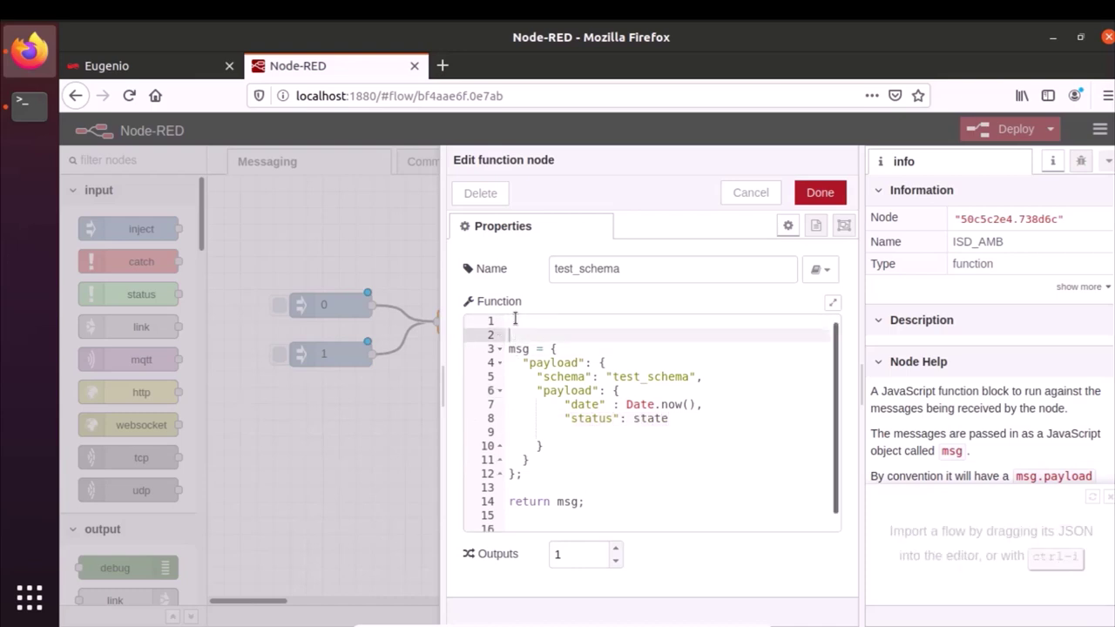
left_click(514, 319)
type("var state = msg.payload;")
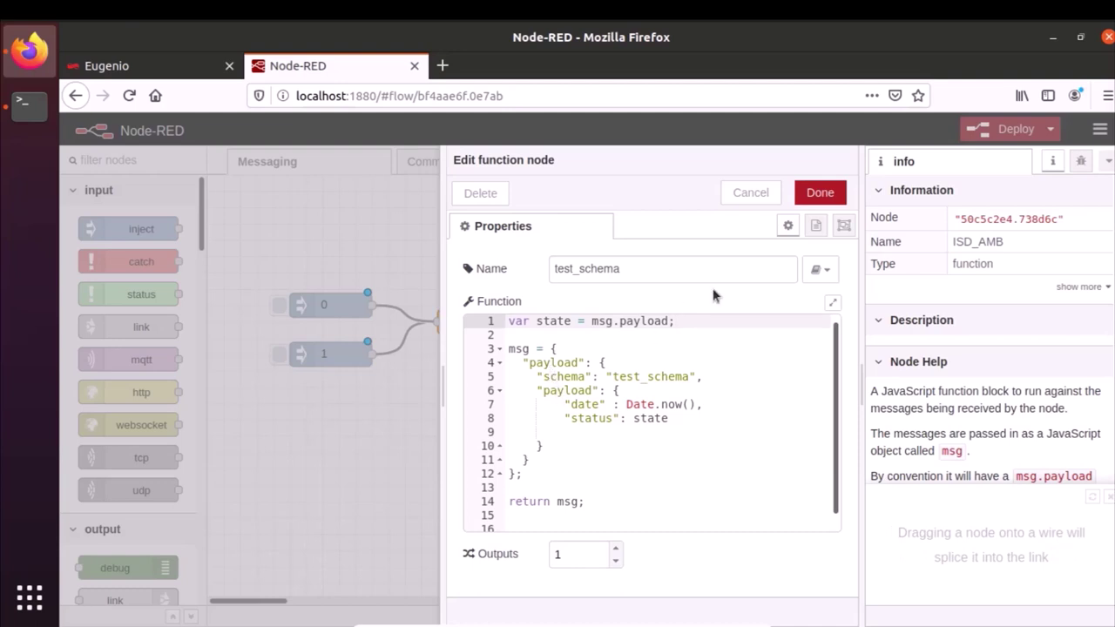
left_click(819, 192)
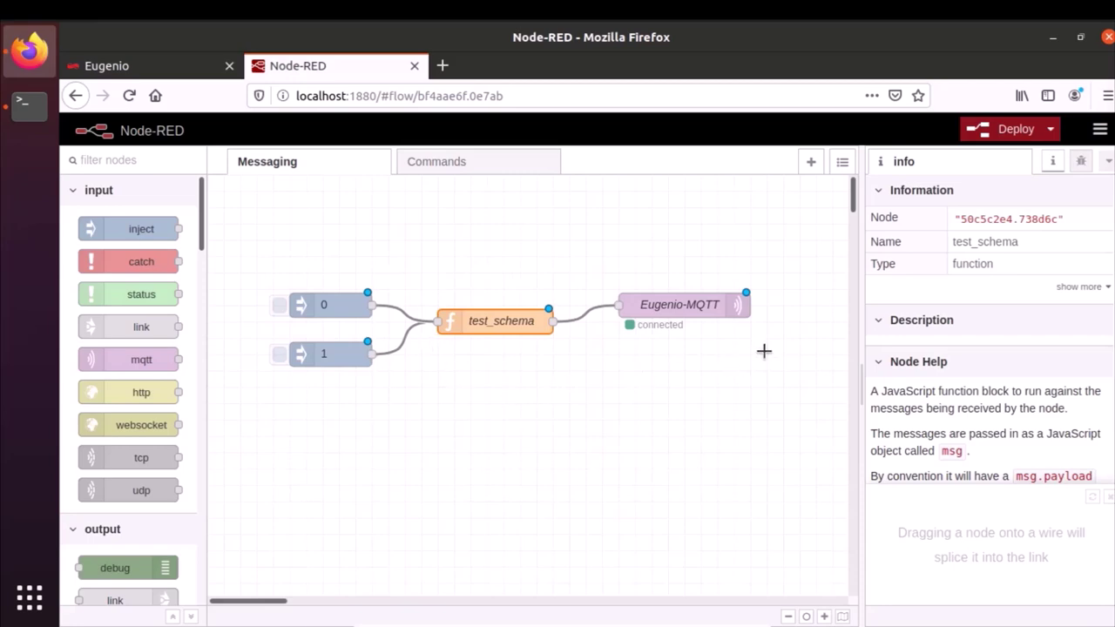
- Deploy the Messaging flow, then switch to the Commands flow
left_click(999, 131)
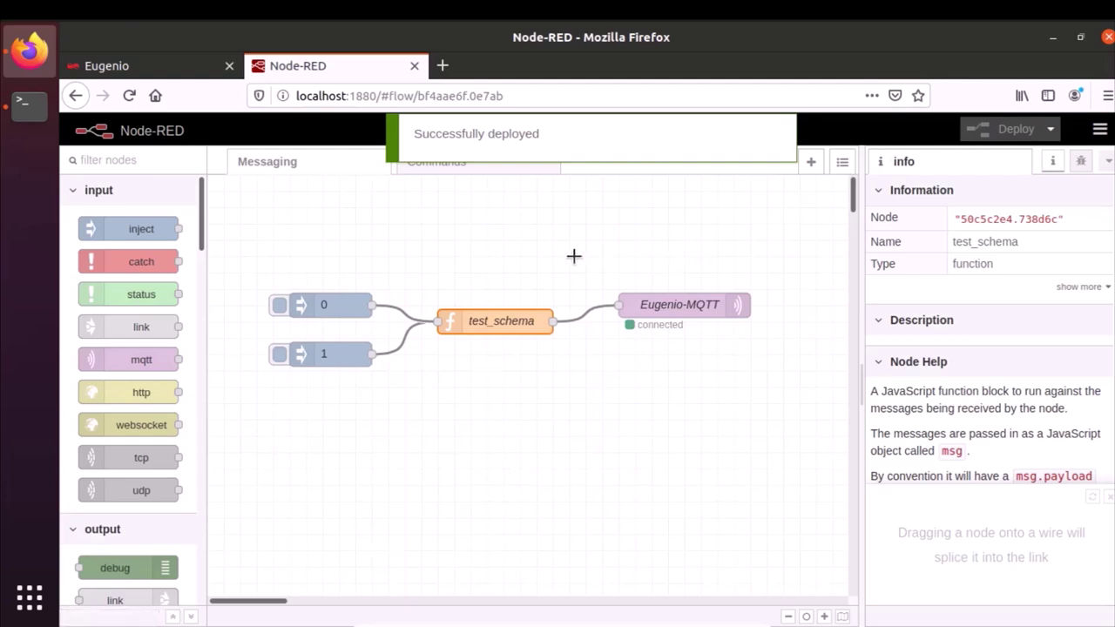
left_click(430, 172)
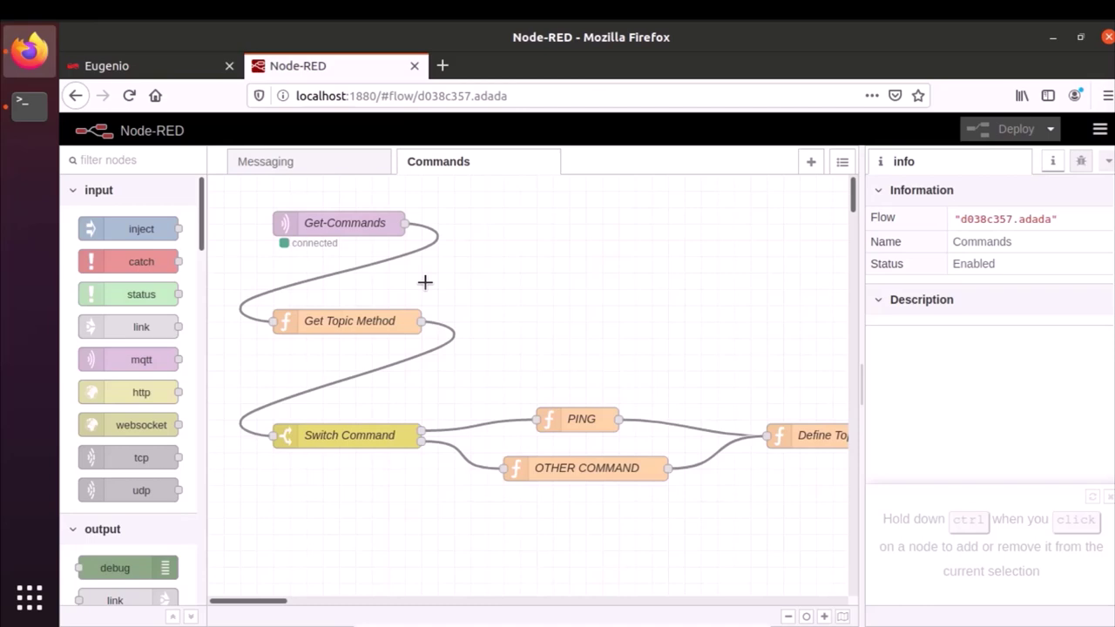
- Delete Get Topic Method, Switch Command, PING and OTHER COMMAND from the Commands flow
left_click(339, 323)
key("Delete")
left_click(348, 435)
key("Delete")
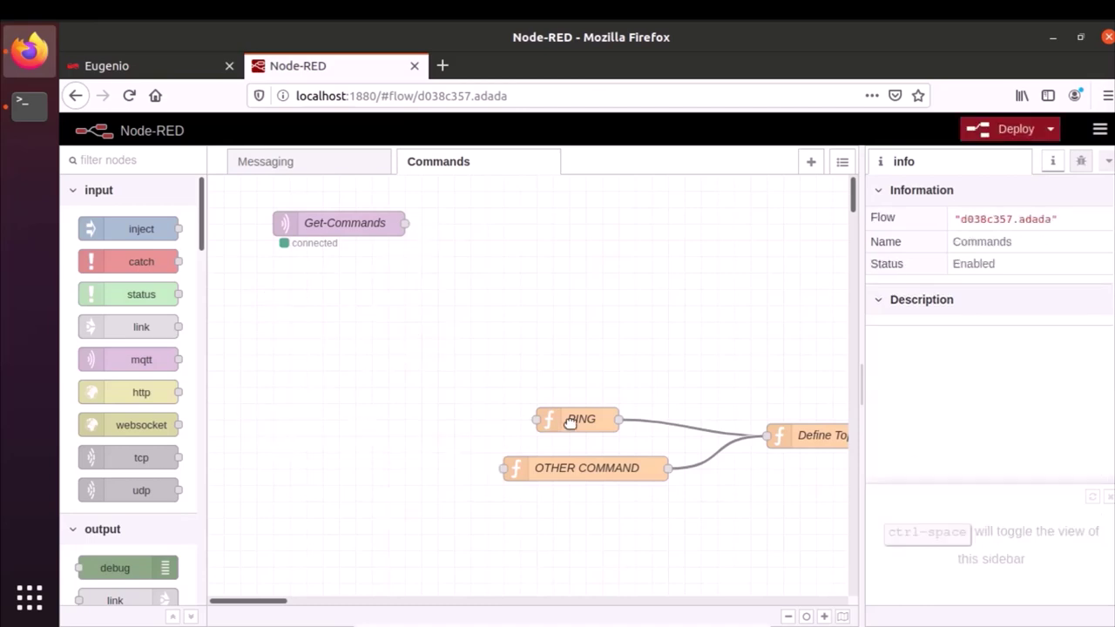
left_click(569, 422)
key("Delete")
key("Delete")
scroll(440, 435, "right", 3)
- Wire Get-Commands into a new msg.payload debug node and directly into Define Topic
key("ctrl+a")
left_click_drag(288, 601, 249, 604)
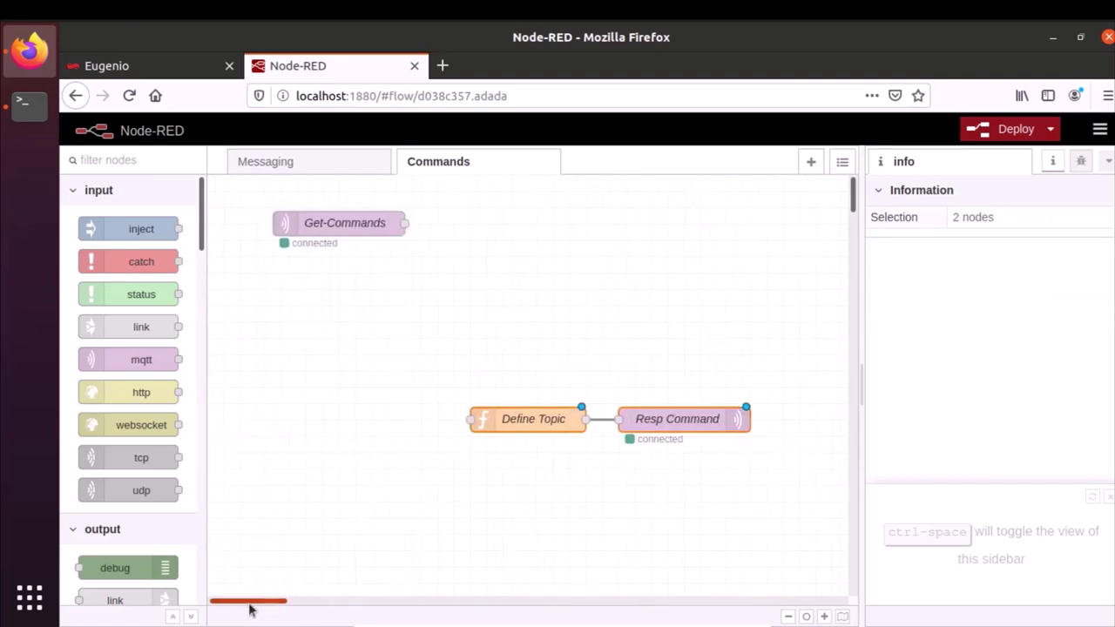
left_click_drag(340, 223, 331, 423)
left_click_drag(114, 568, 488, 370)
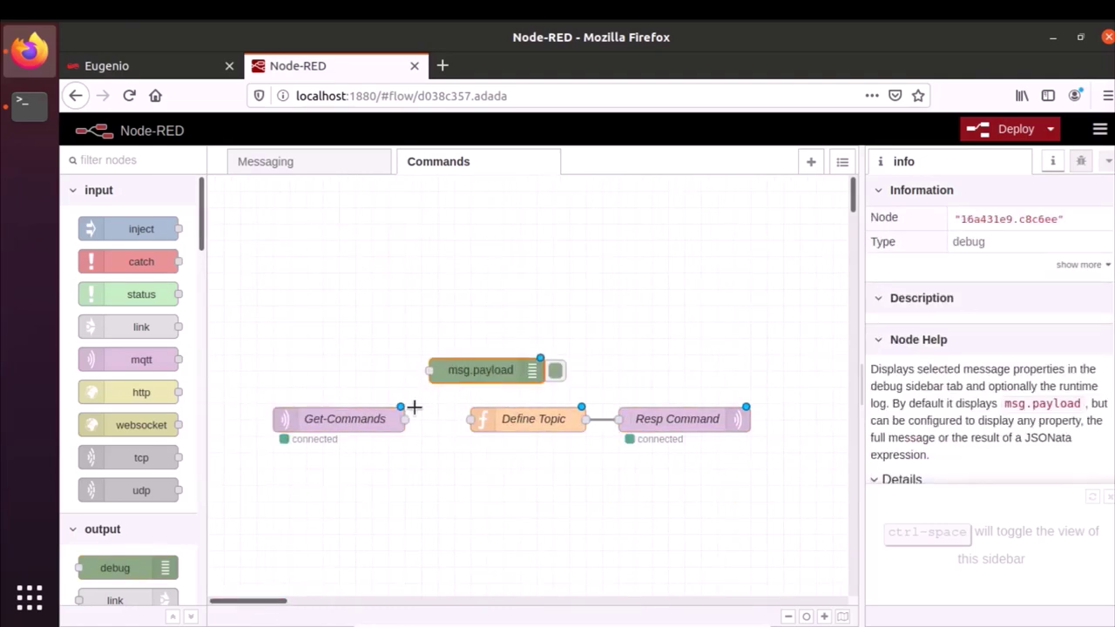
left_click_drag(405, 419, 471, 419)
left_click(513, 425)
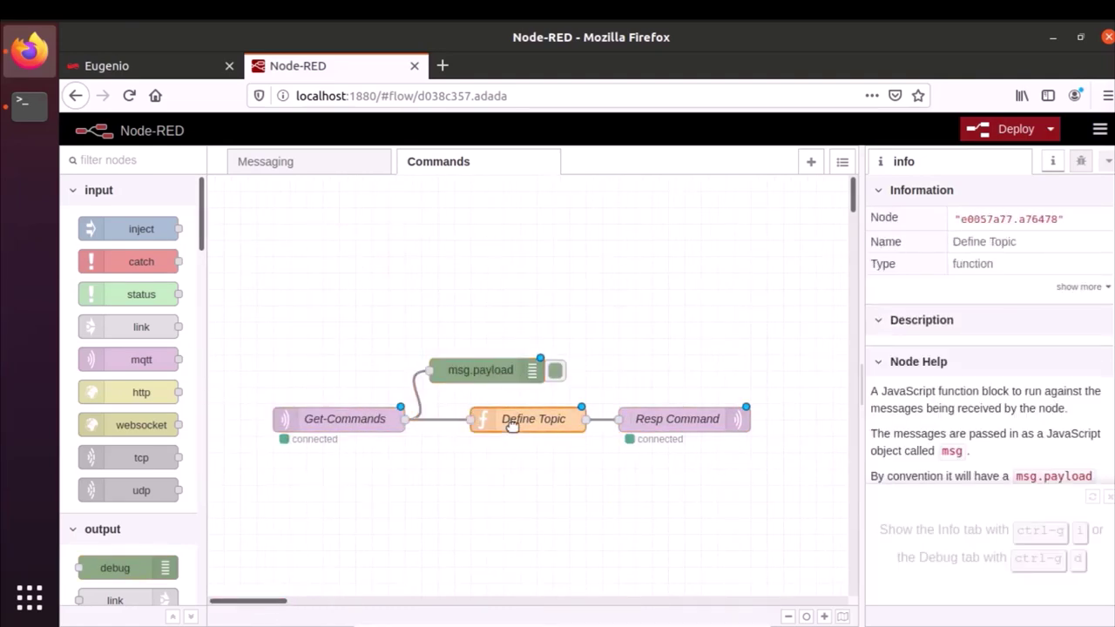
double_click(512, 425)
left_click_drag(620, 390, 413, 295)
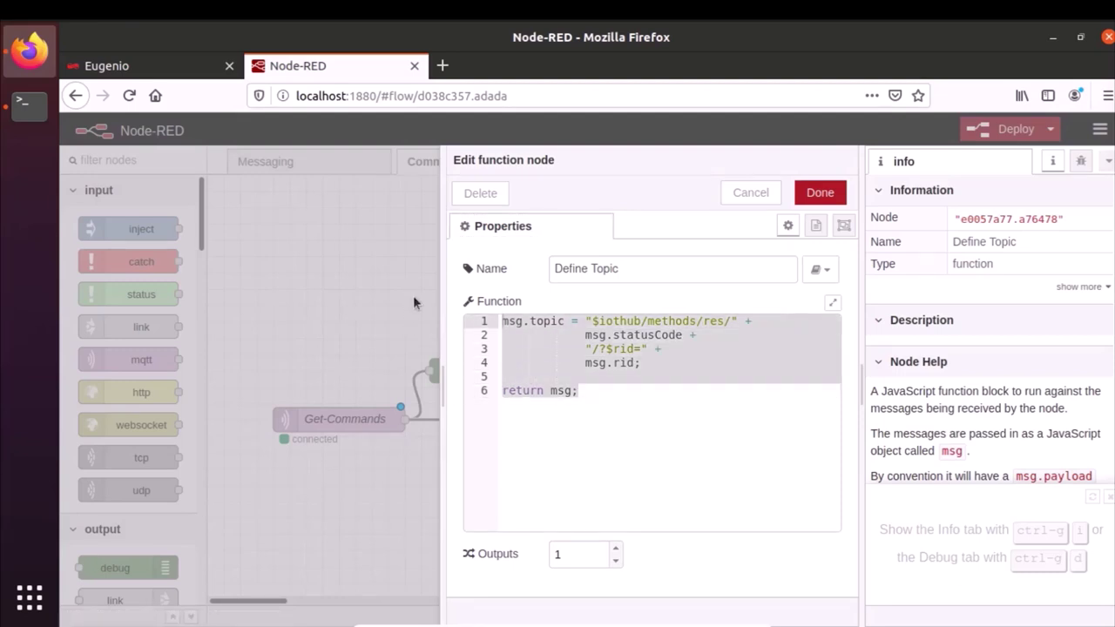
- Replace the Define Topic code with a reply of status 200 'Command Received', then deploy the Commands flow
key("ctrl+v")
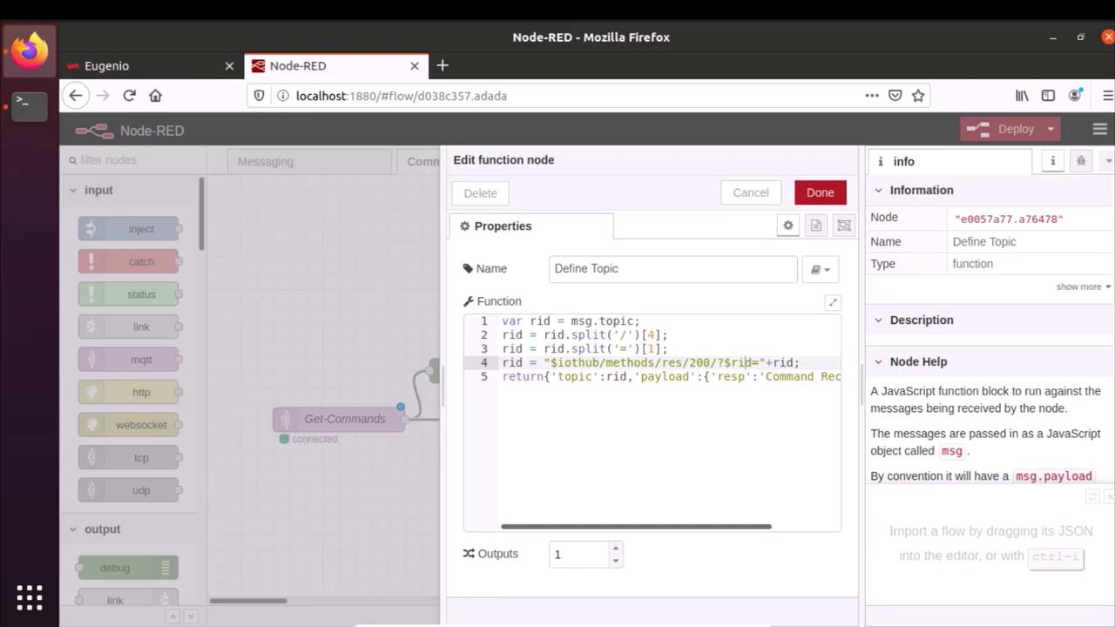
left_click_drag(671, 528, 779, 539)
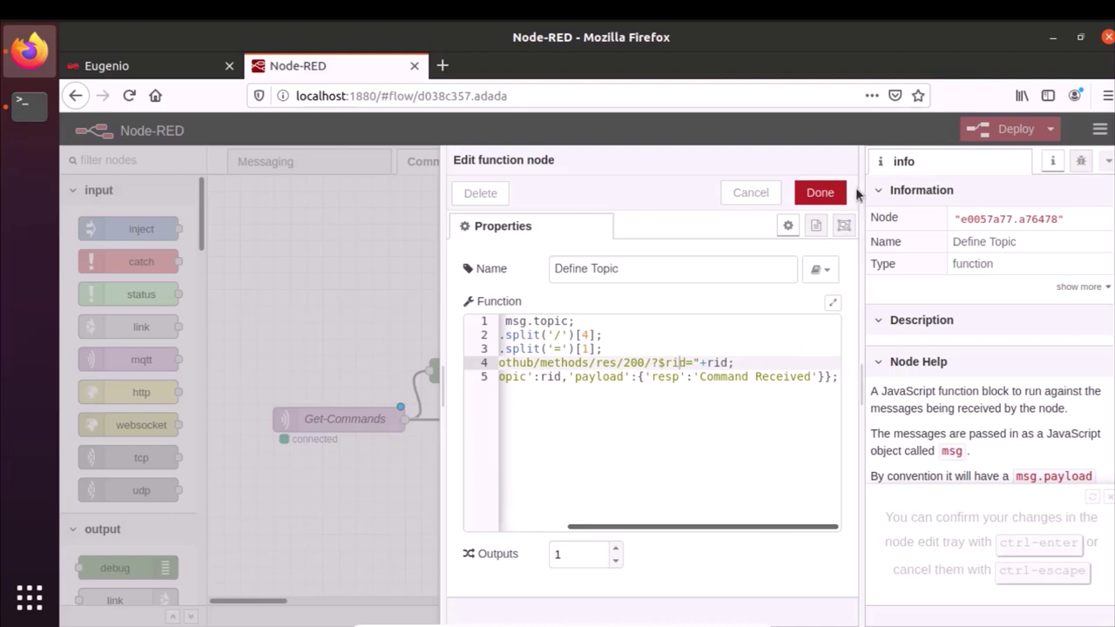
left_click(823, 193)
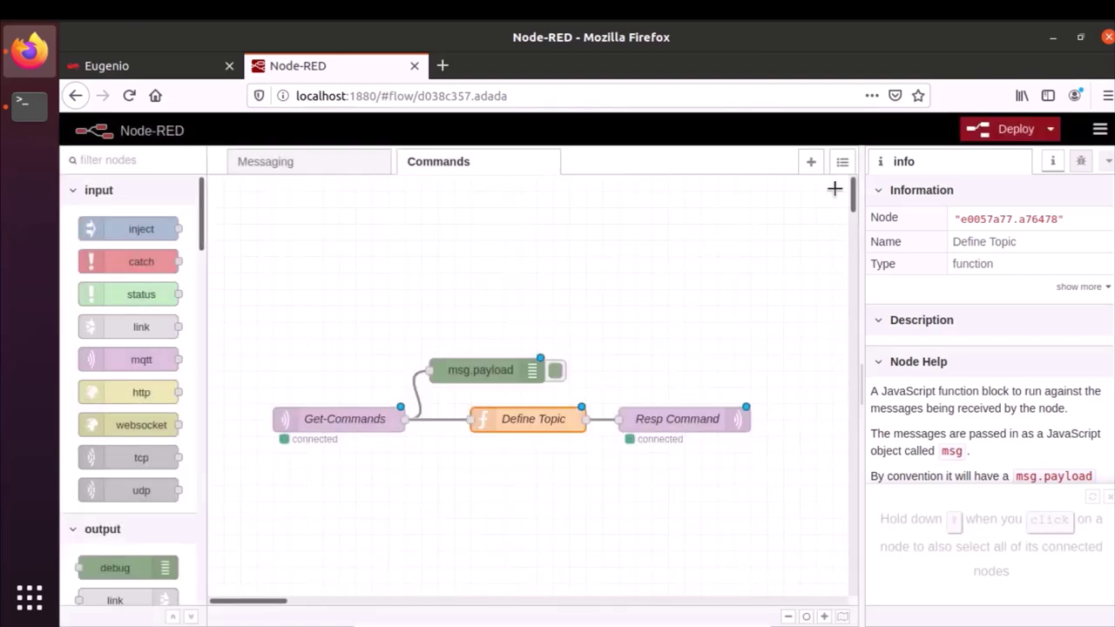
left_click(1003, 131)
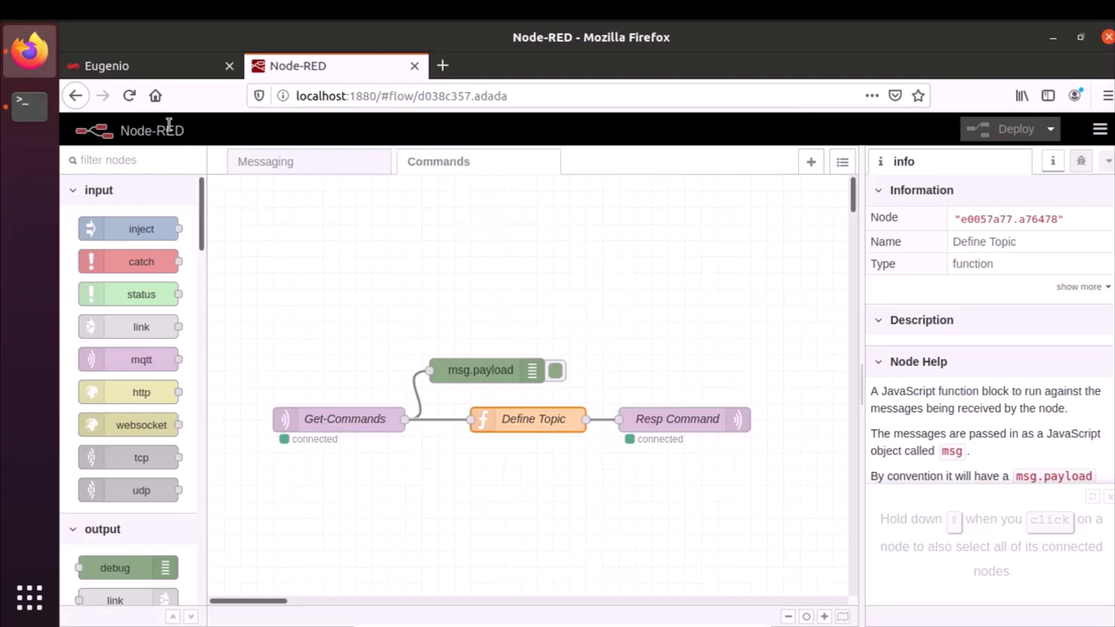
left_click(146, 74)
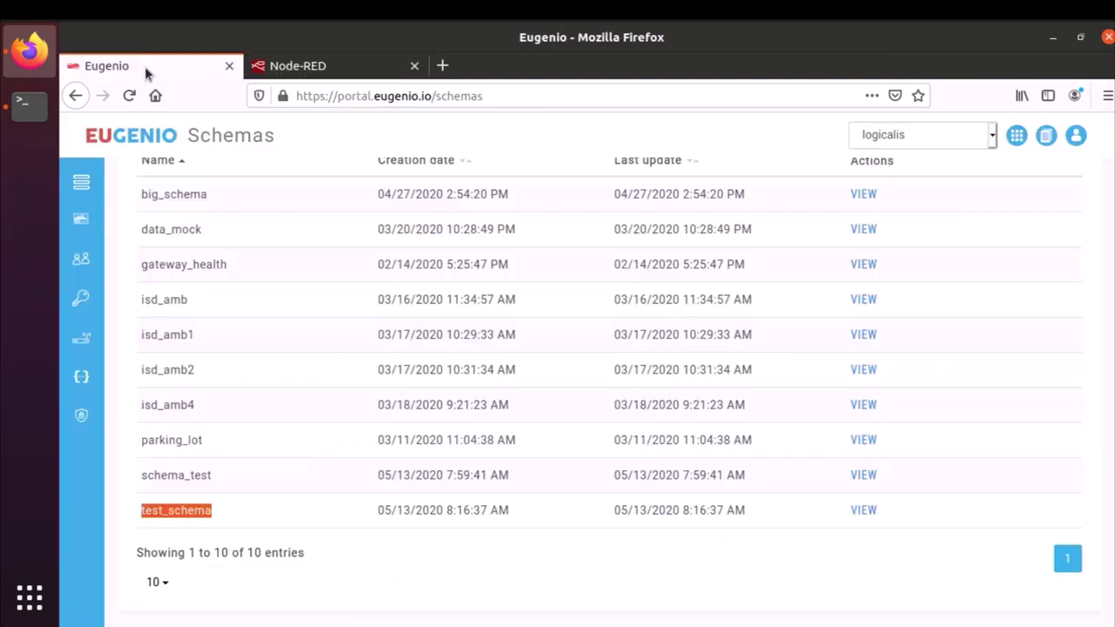
- Rename the nodered-20682 device to Teste1x and save the change
left_click(80, 344)
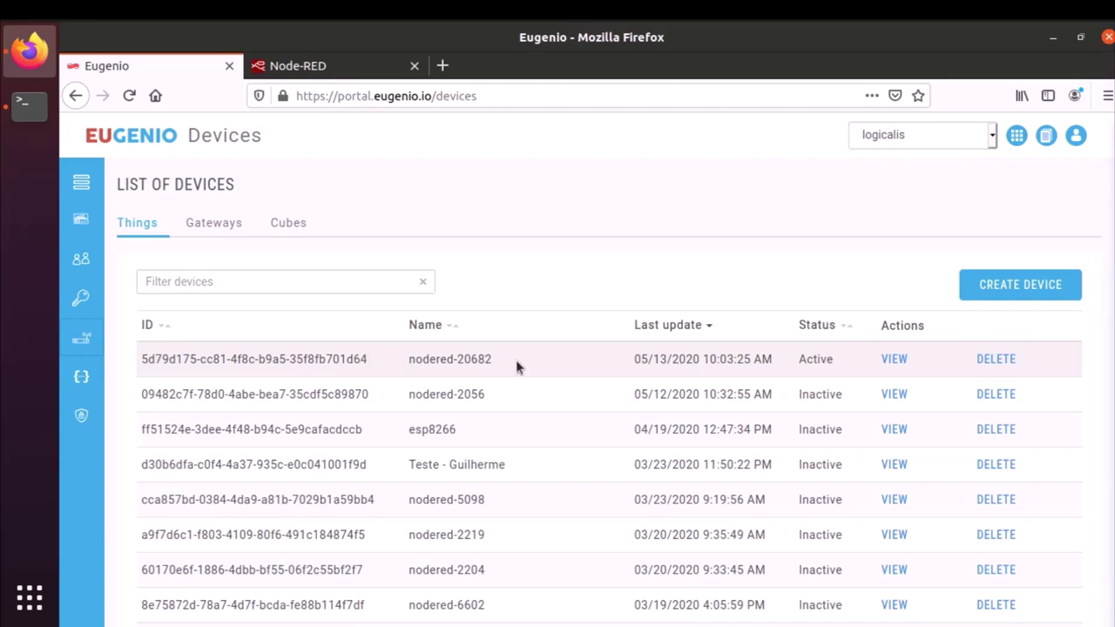
left_click(890, 360)
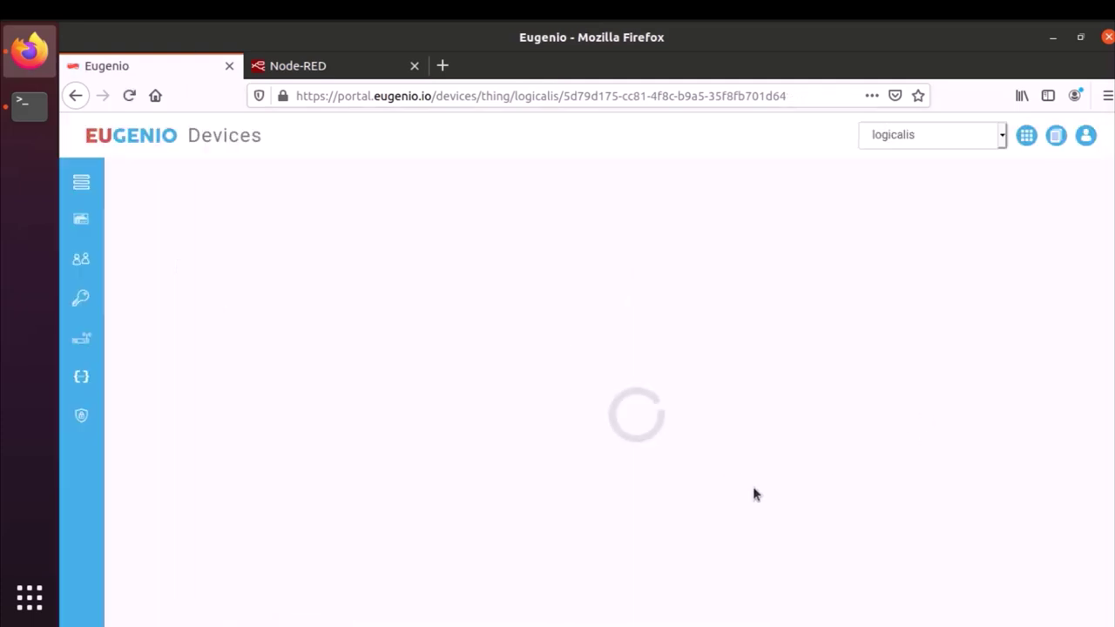
left_click(389, 453)
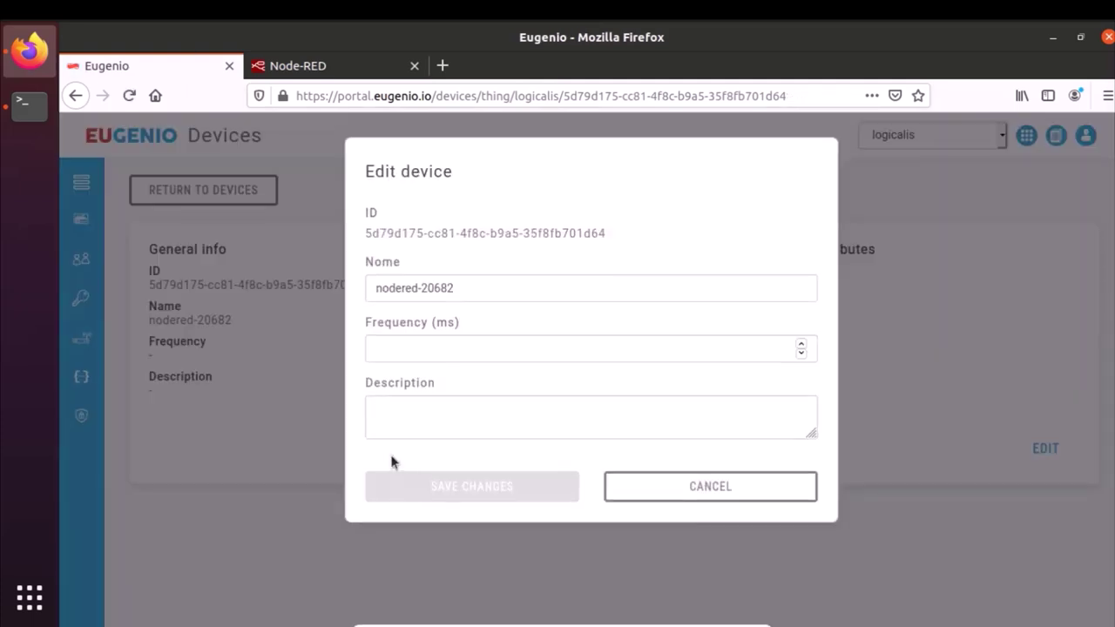
left_click(527, 296)
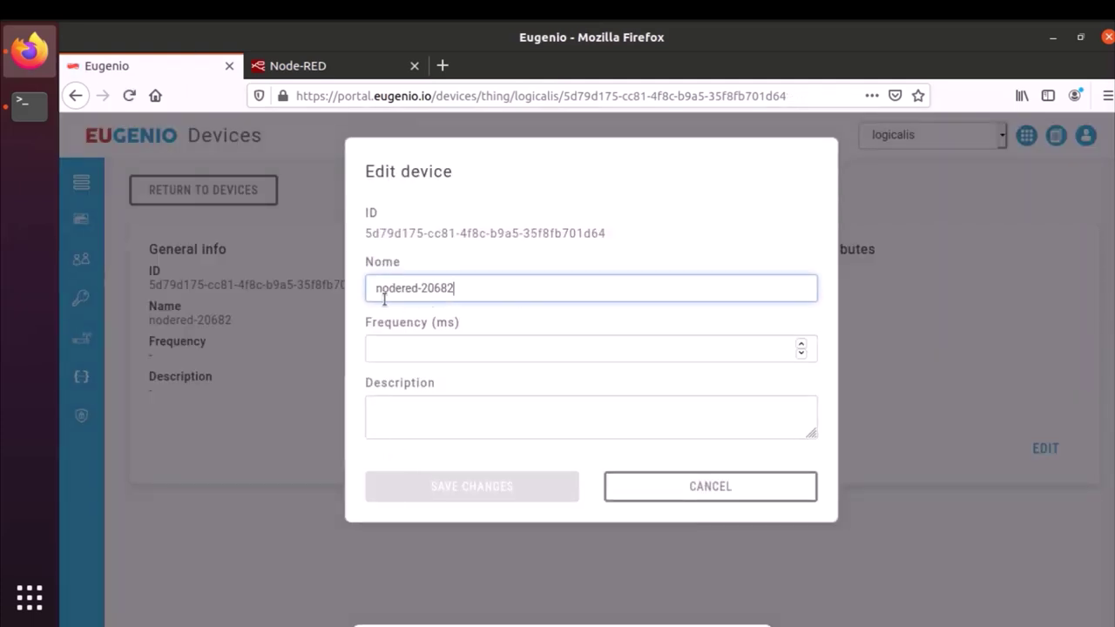
left_click_drag(457, 288, 388, 284)
left_click(481, 297)
left_click_drag(481, 297, 361, 294)
type("Teste1x")
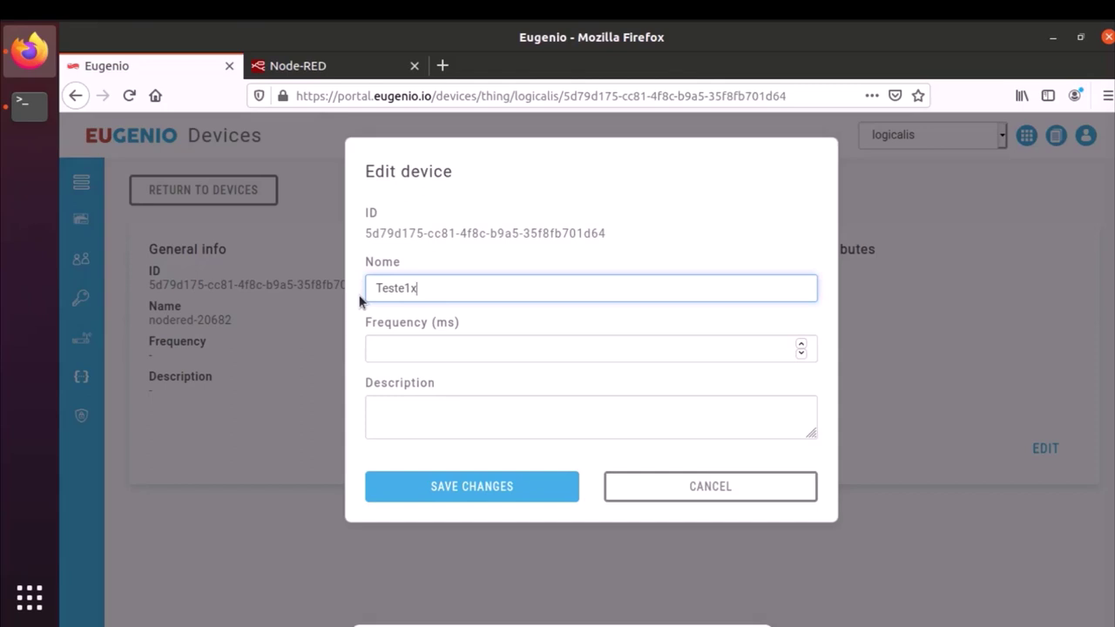
left_click(478, 491)
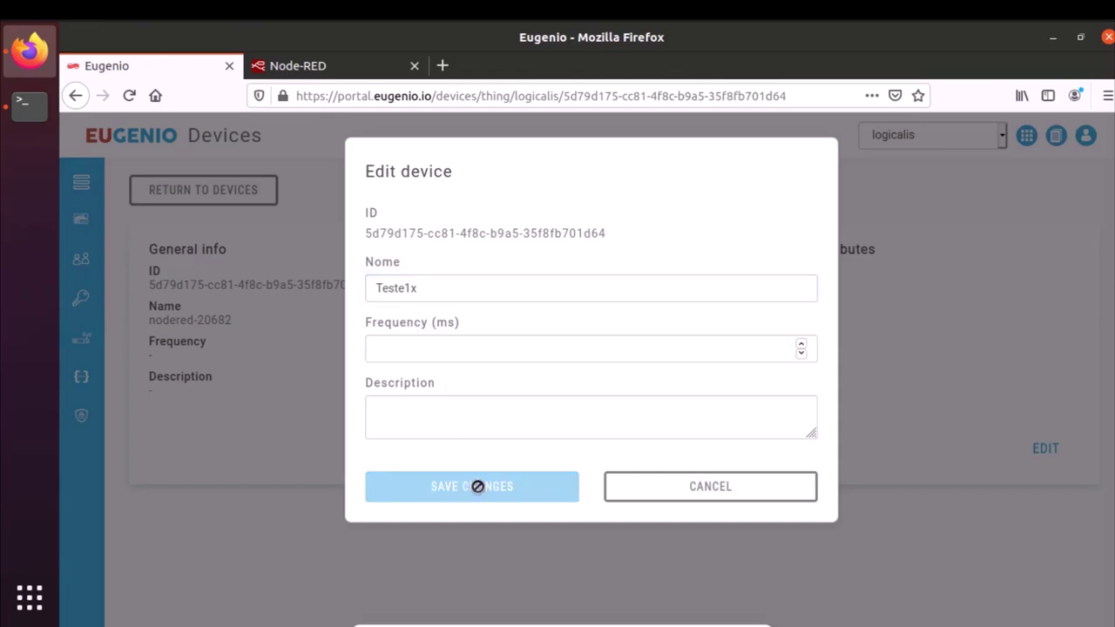
left_click(1045, 450)
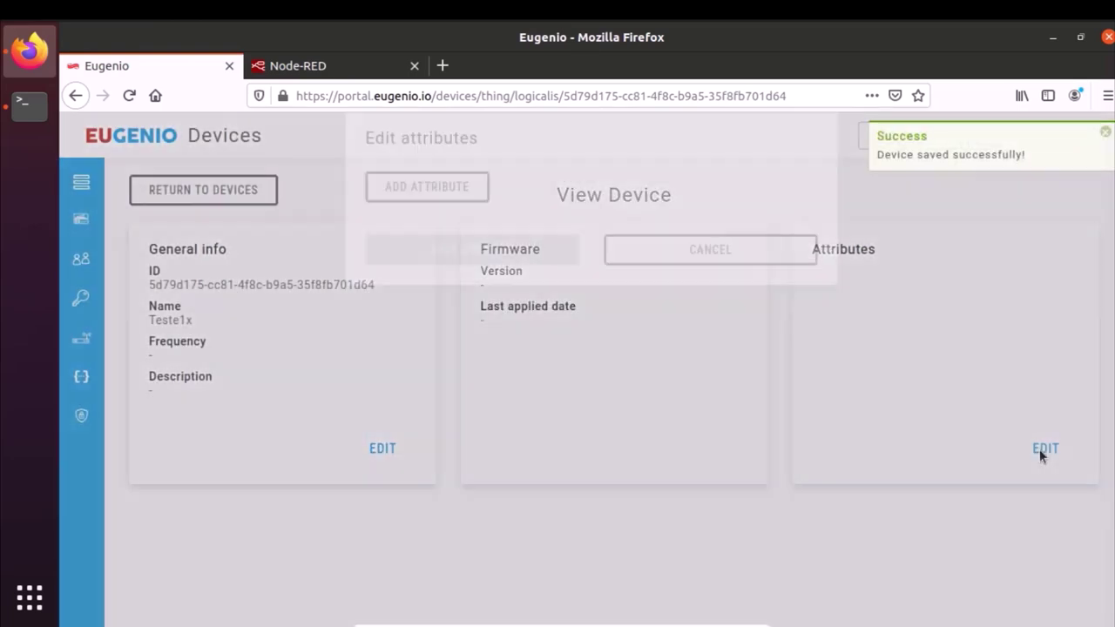
- Add attributes alarmed=false, allowed (a user's name), lat and lon to Teste1x and save
left_click(452, 225)
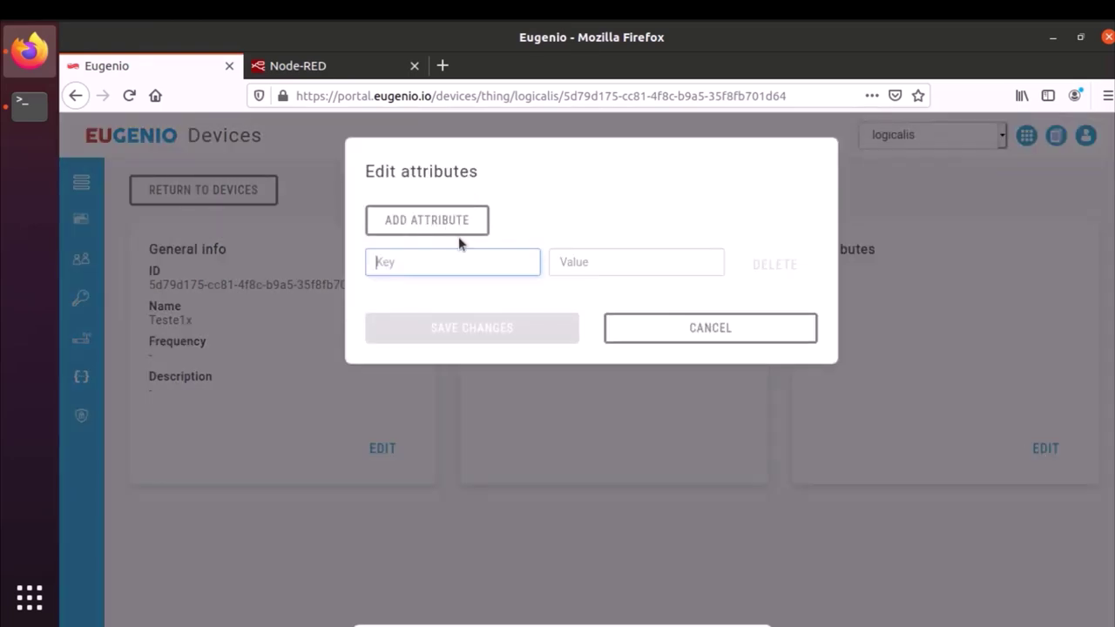
type("alarmed")
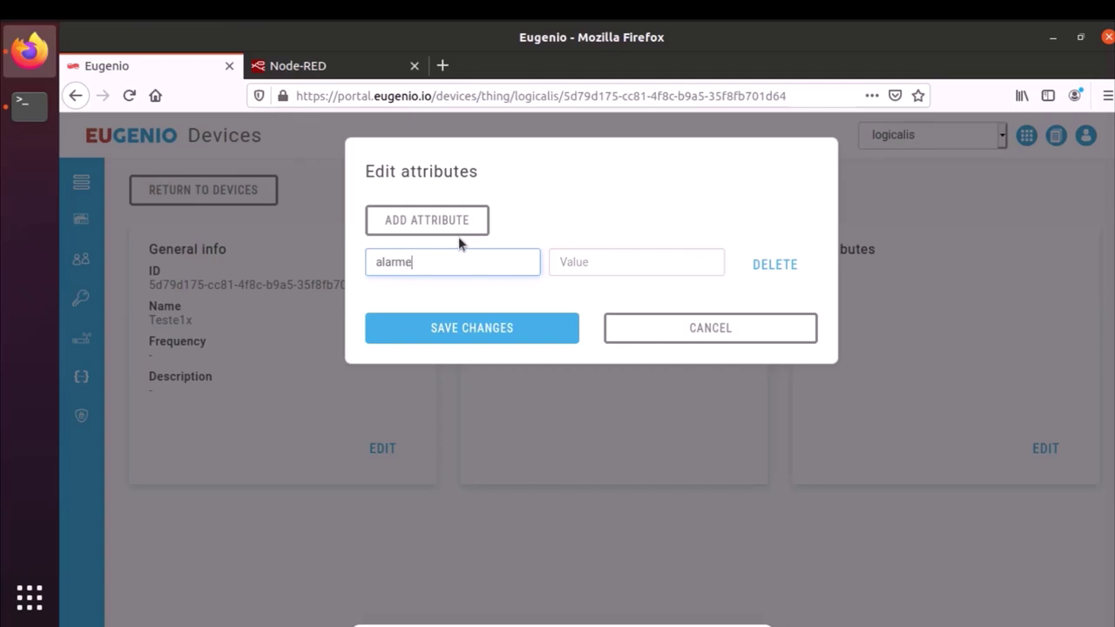
key("Tab")
type("false")
left_click(471, 227)
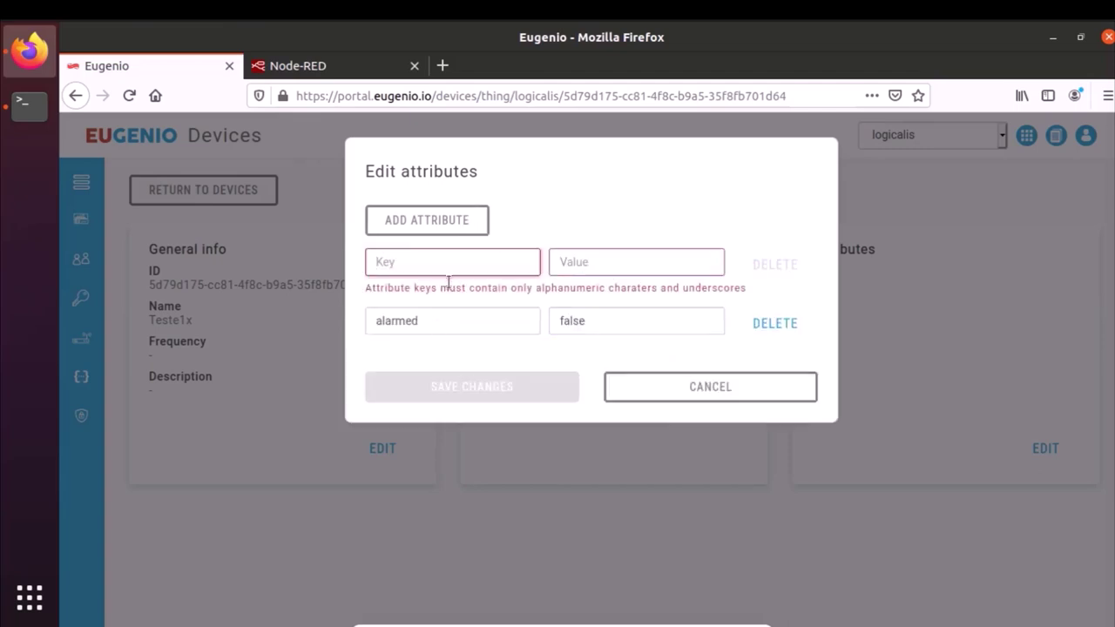
type("allowed")
left_click(576, 265)
type("guilherme")
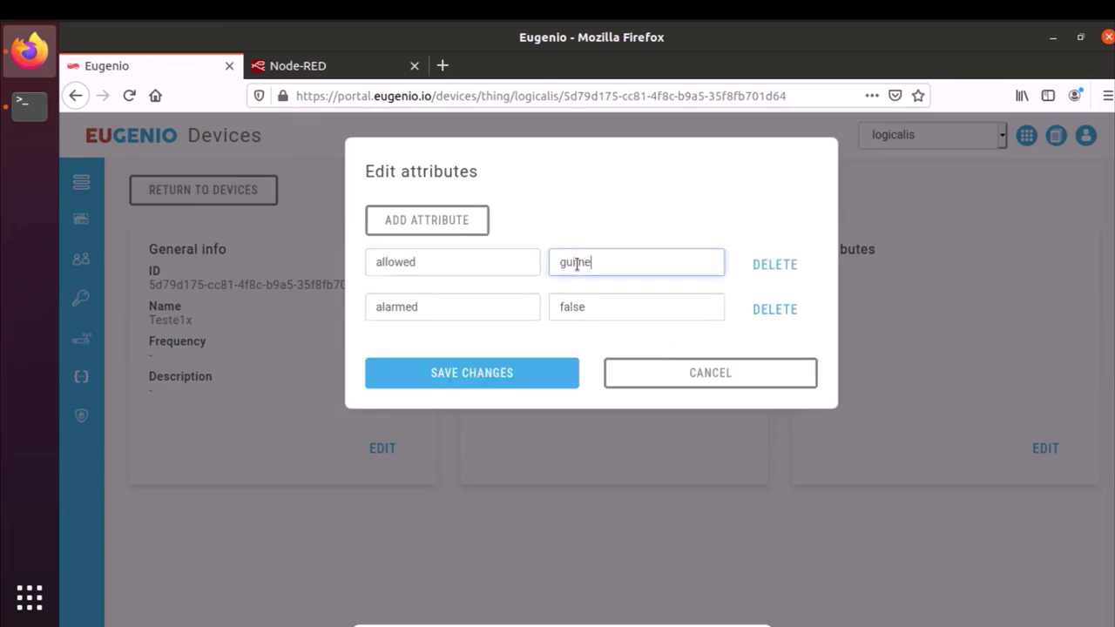
left_click(443, 221)
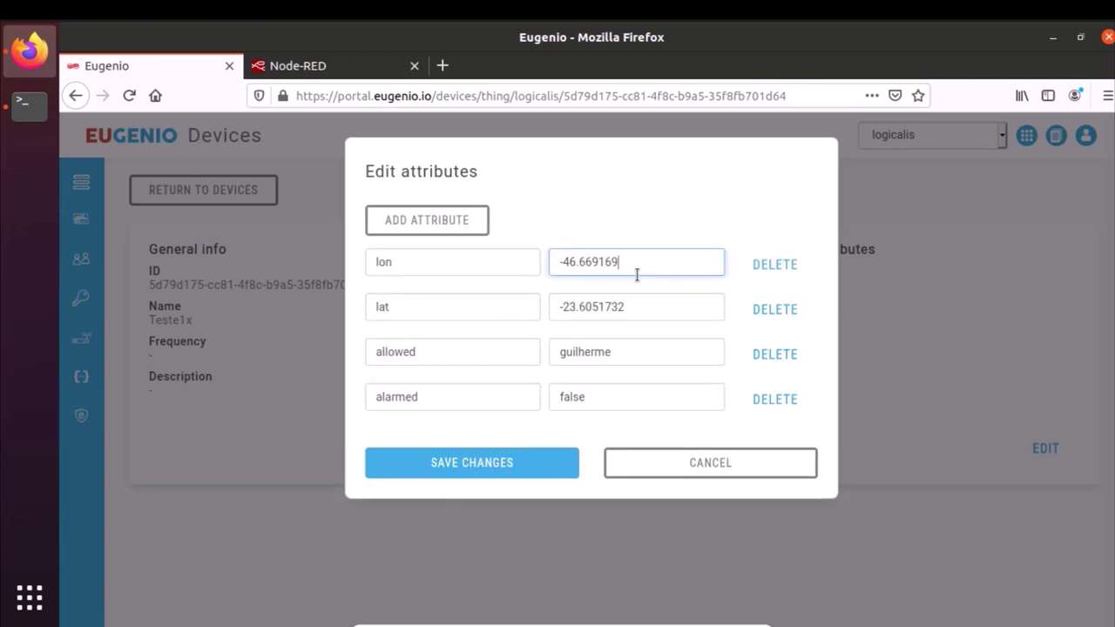
left_click(426, 452)
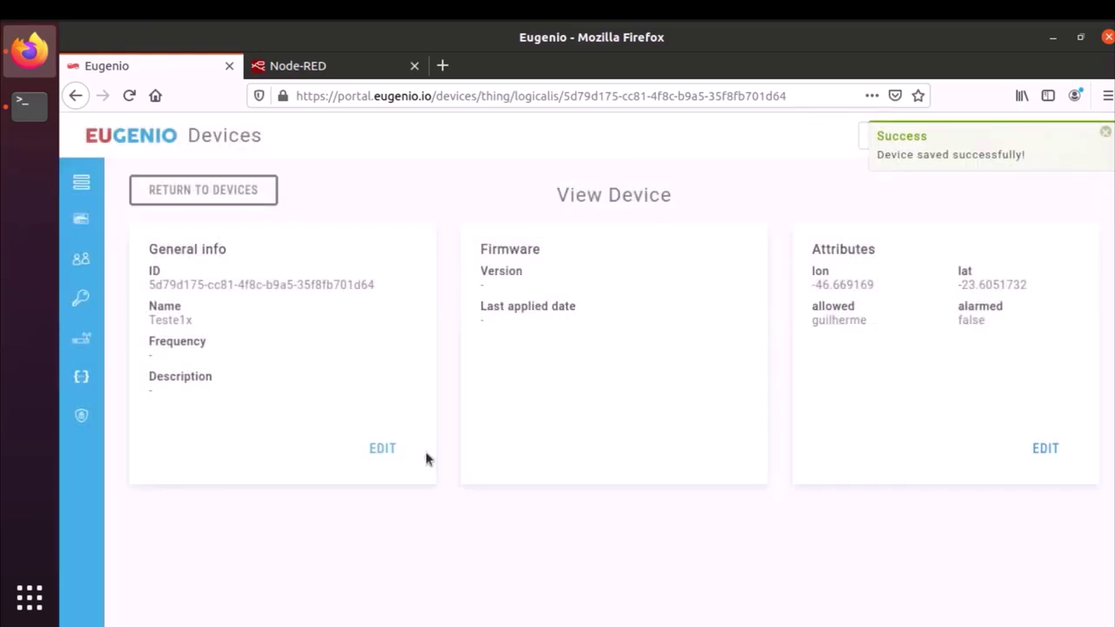
left_click(1106, 136)
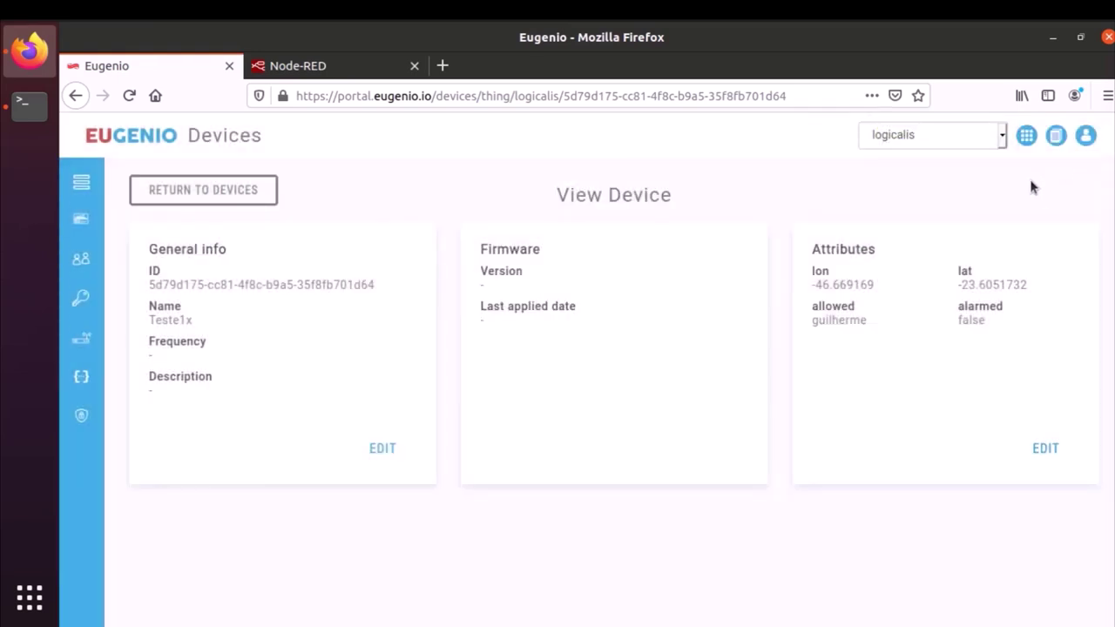
- Locate Teste1x on the Devices dashboard map, then return to Node-RED's Messaging flow
left_click(1026, 135)
left_click(987, 234)
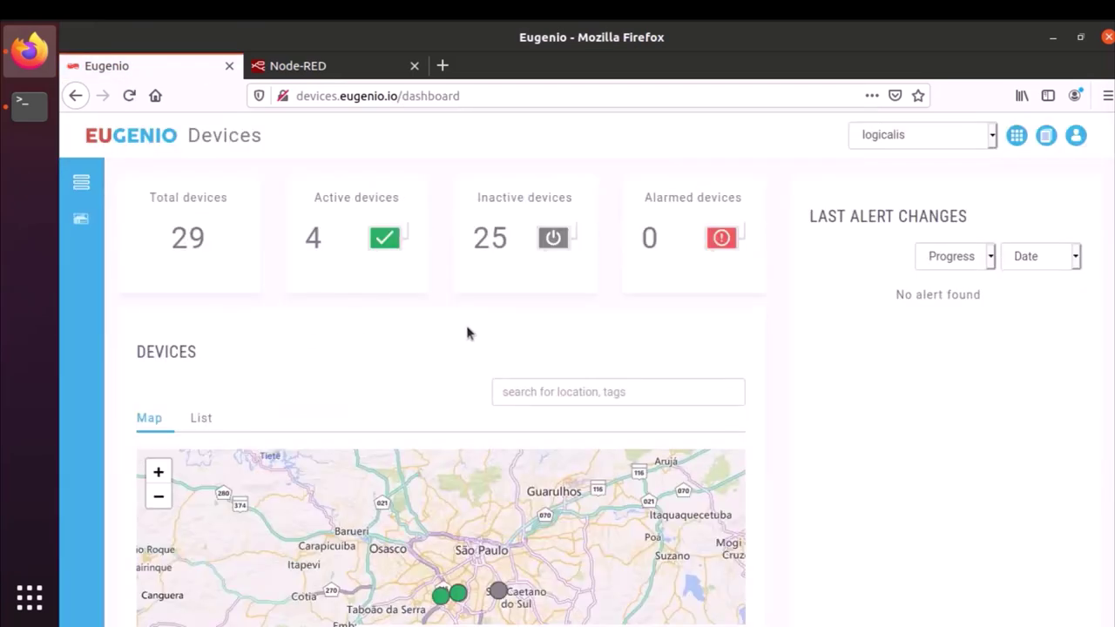
scroll(467, 334, "down", 3)
left_click(460, 441)
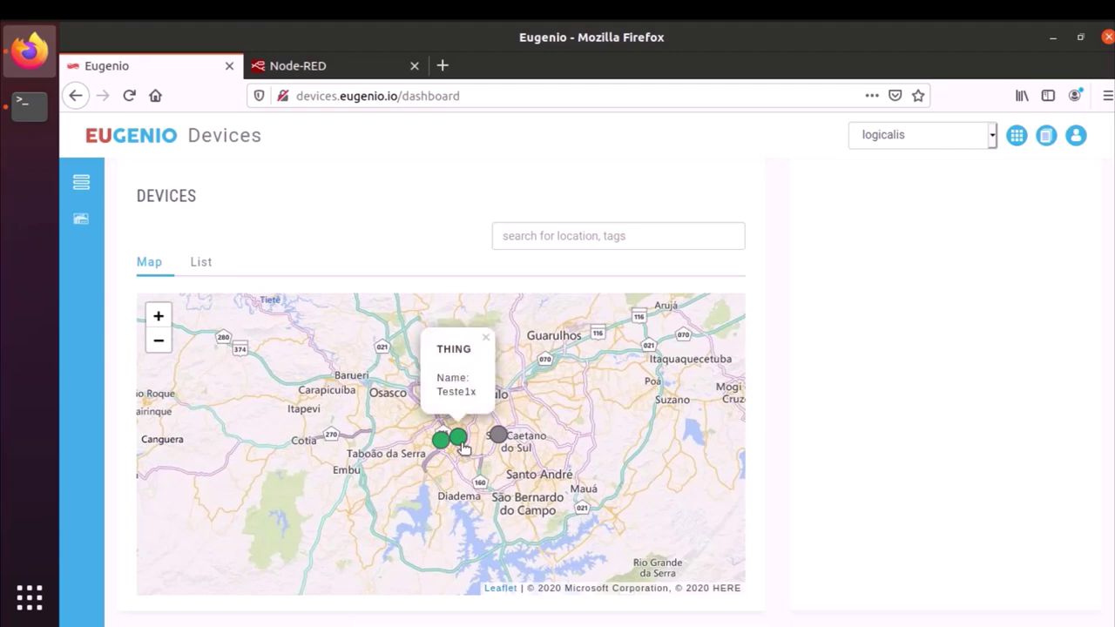
left_click(461, 445)
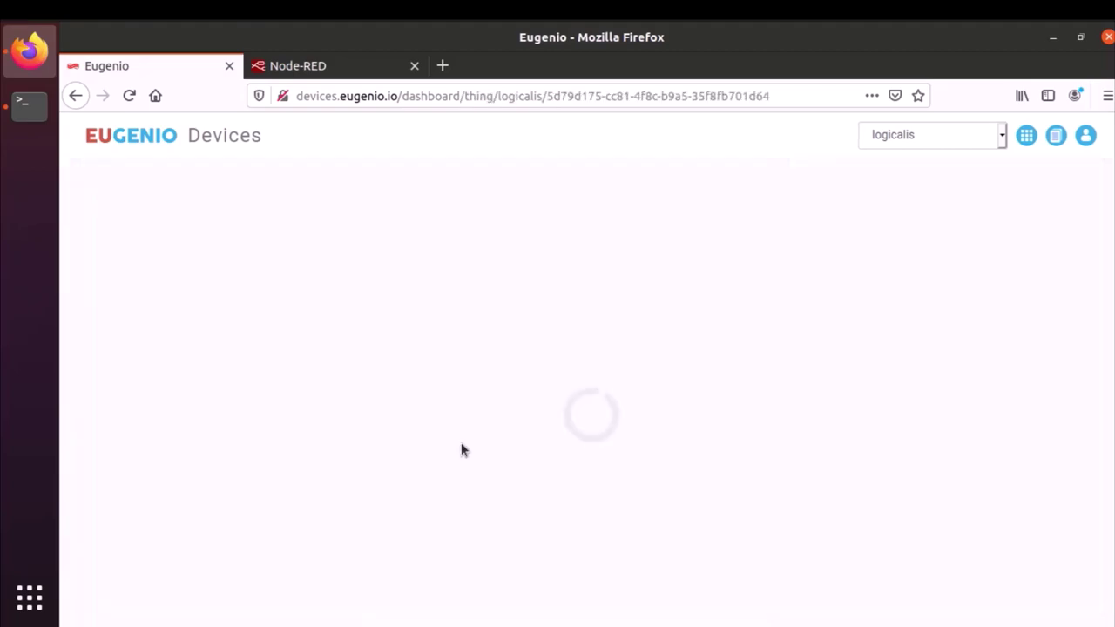
left_click(328, 69)
left_click(280, 159)
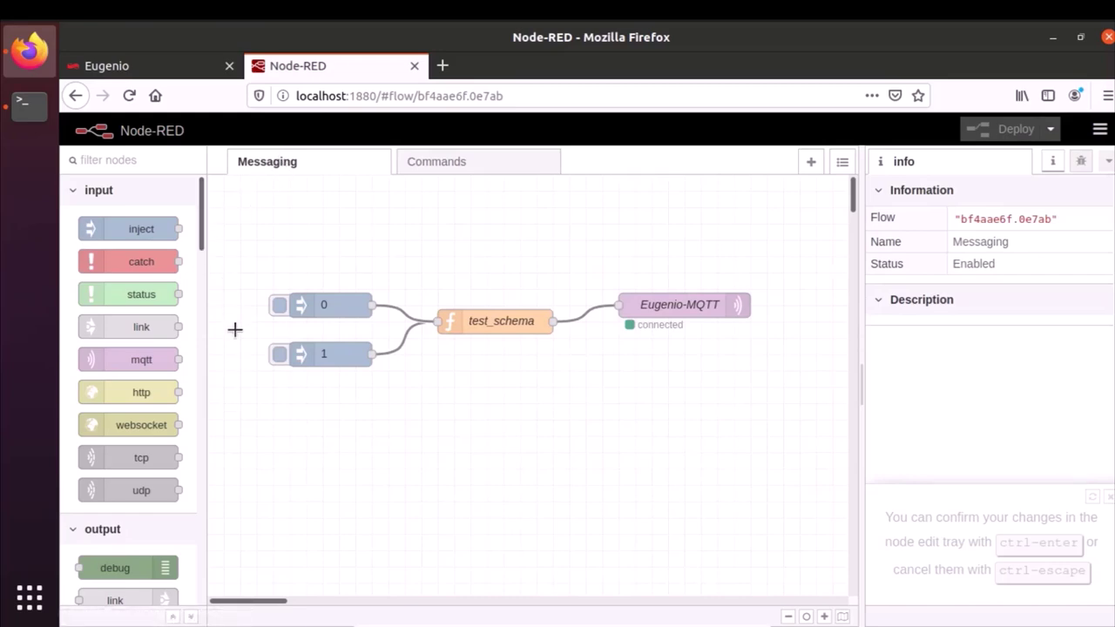
- Inject status values 1, 0 and 1 to test_schema from the Messaging flow
left_click(279, 357)
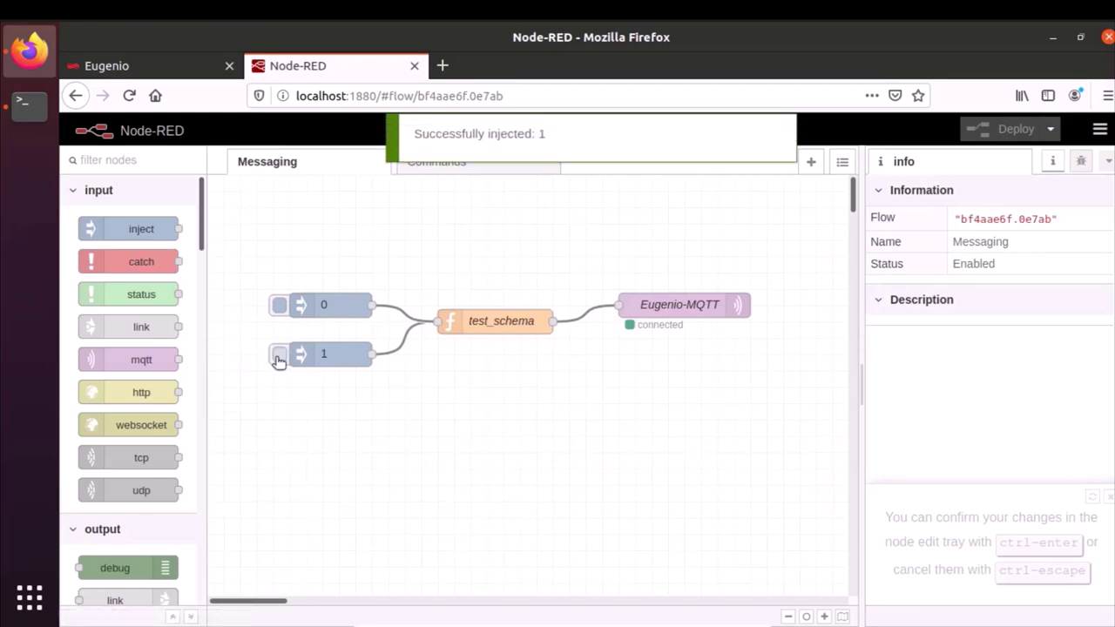
left_click(279, 307)
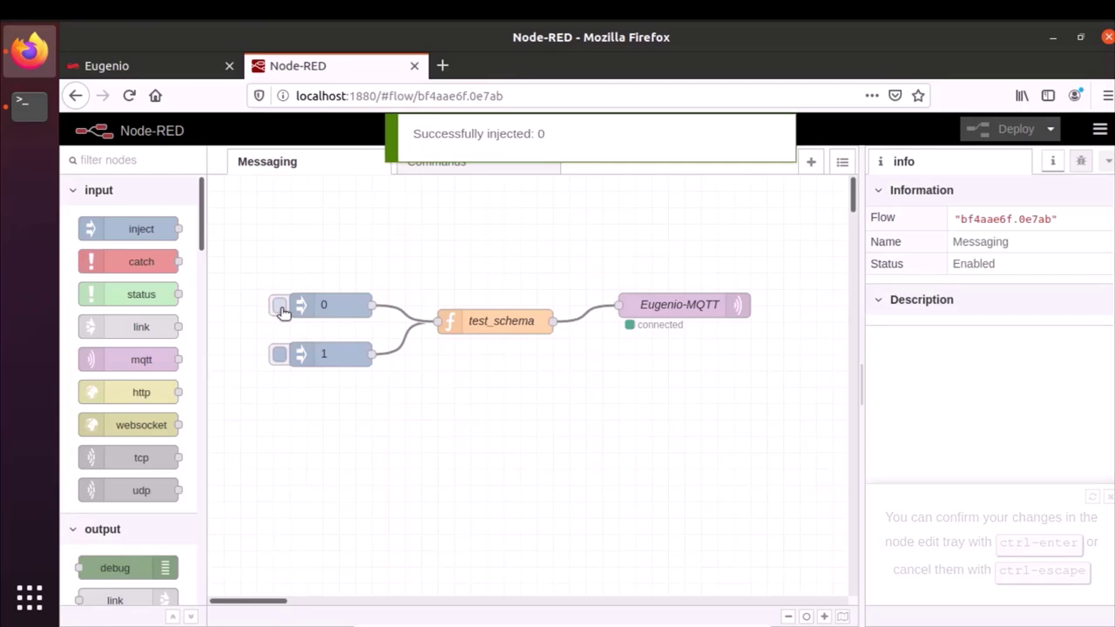
left_click(279, 359)
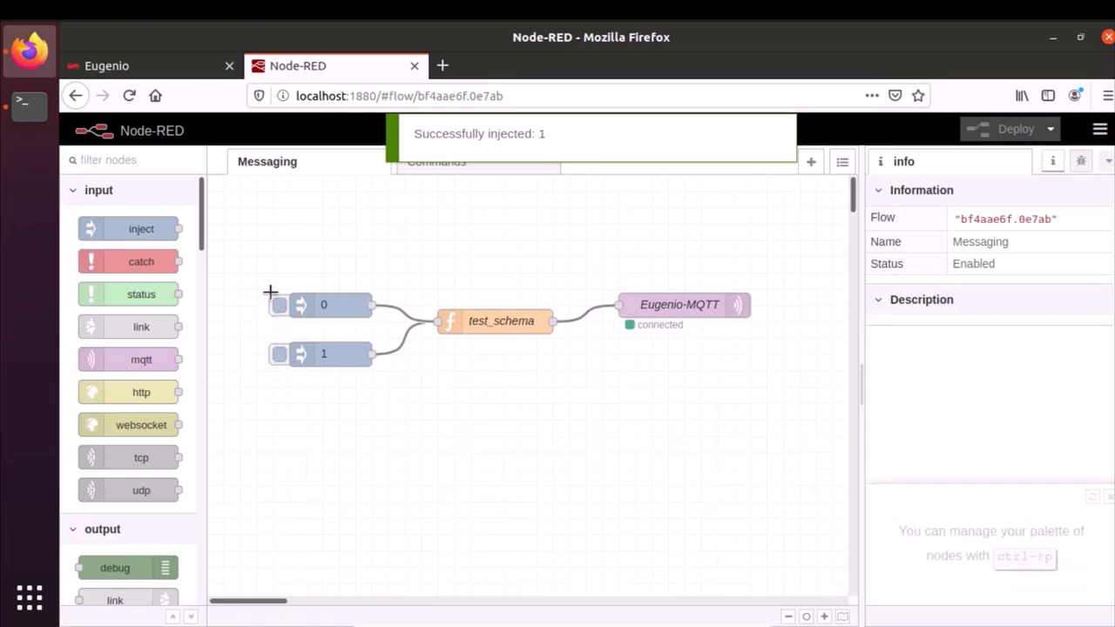
left_click(174, 78)
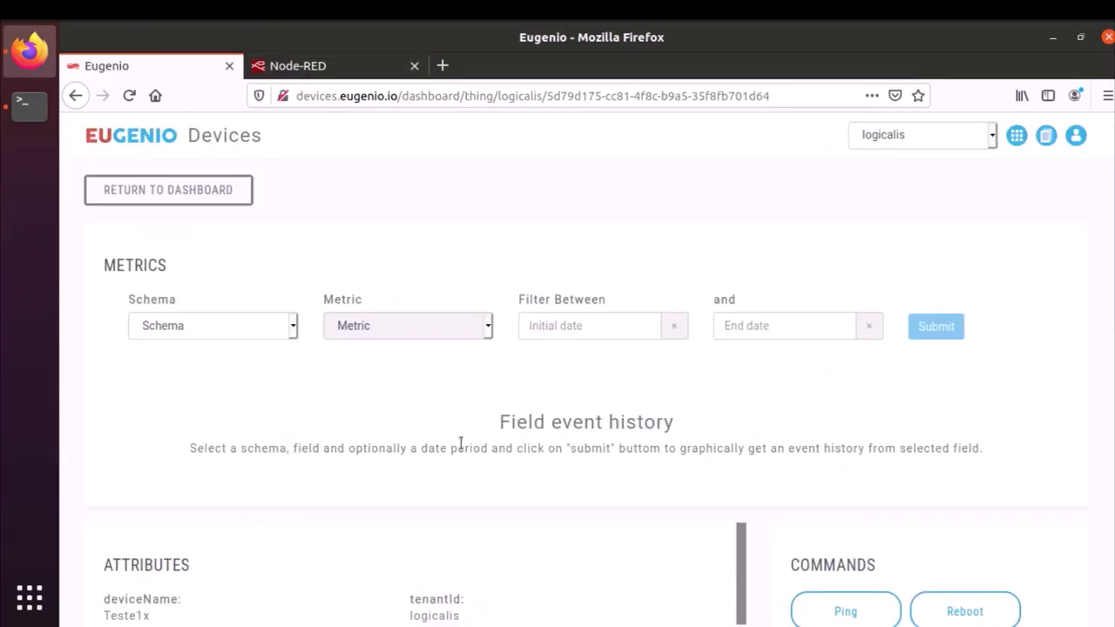
- Chart the test_schema status metric from 12/05/2020 to 13/05/2020
left_click(231, 334)
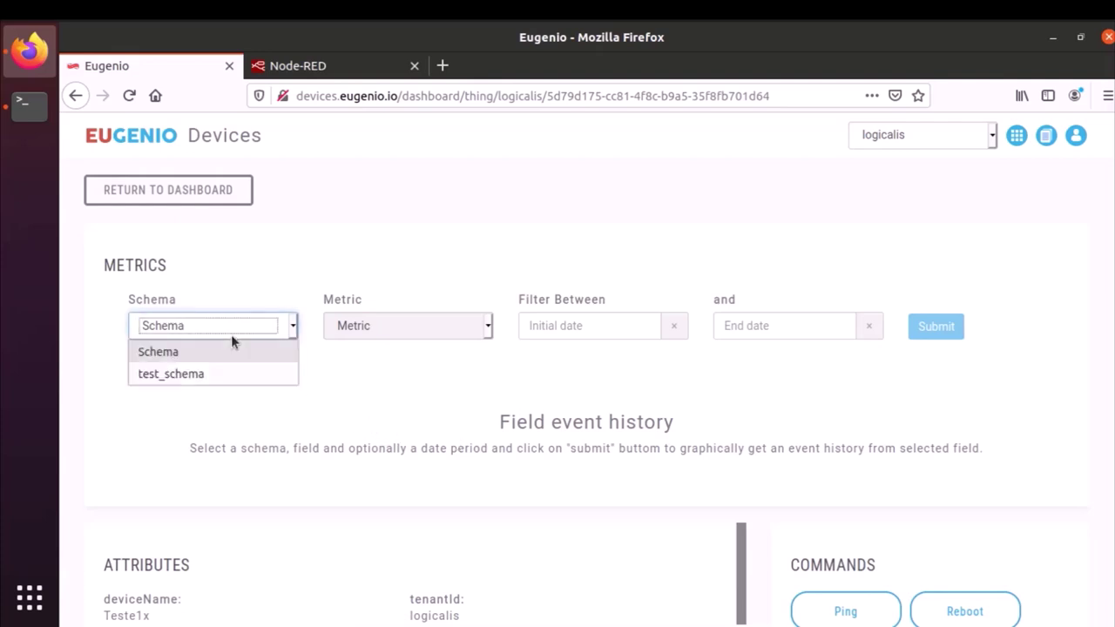
left_click(201, 375)
left_click(390, 328)
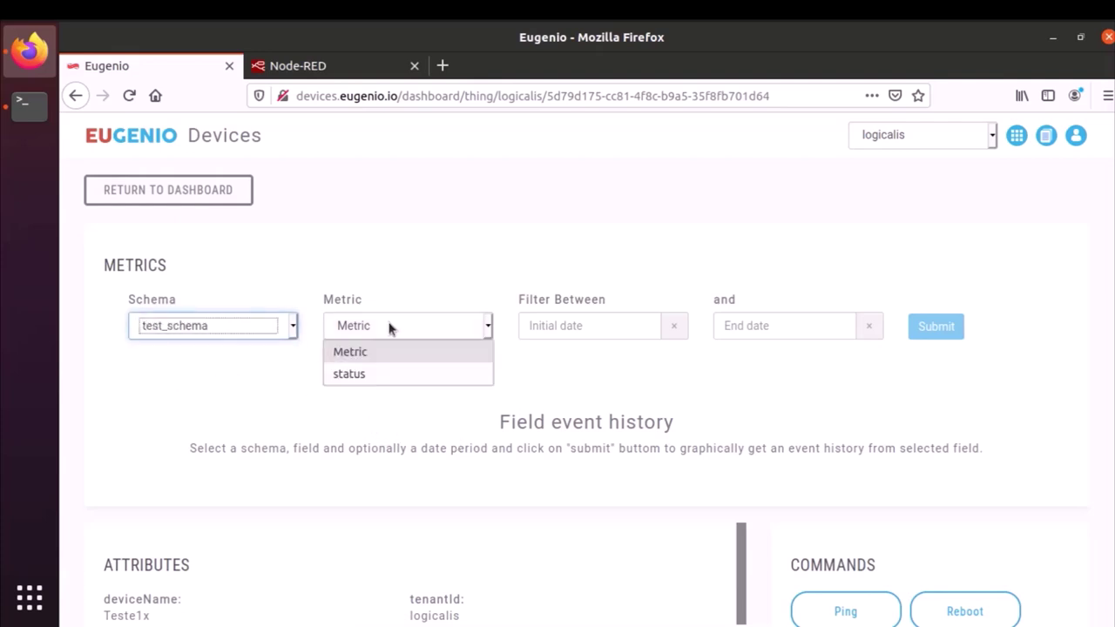
left_click(361, 377)
left_click(550, 326)
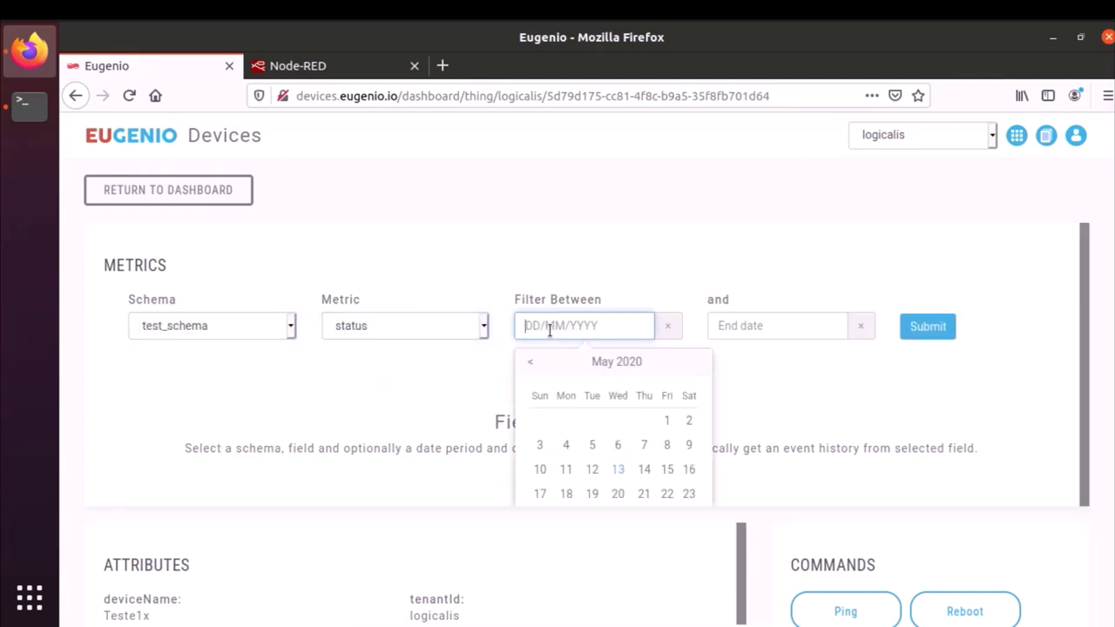
left_click(594, 468)
left_click(771, 326)
left_click(811, 470)
left_click(925, 329)
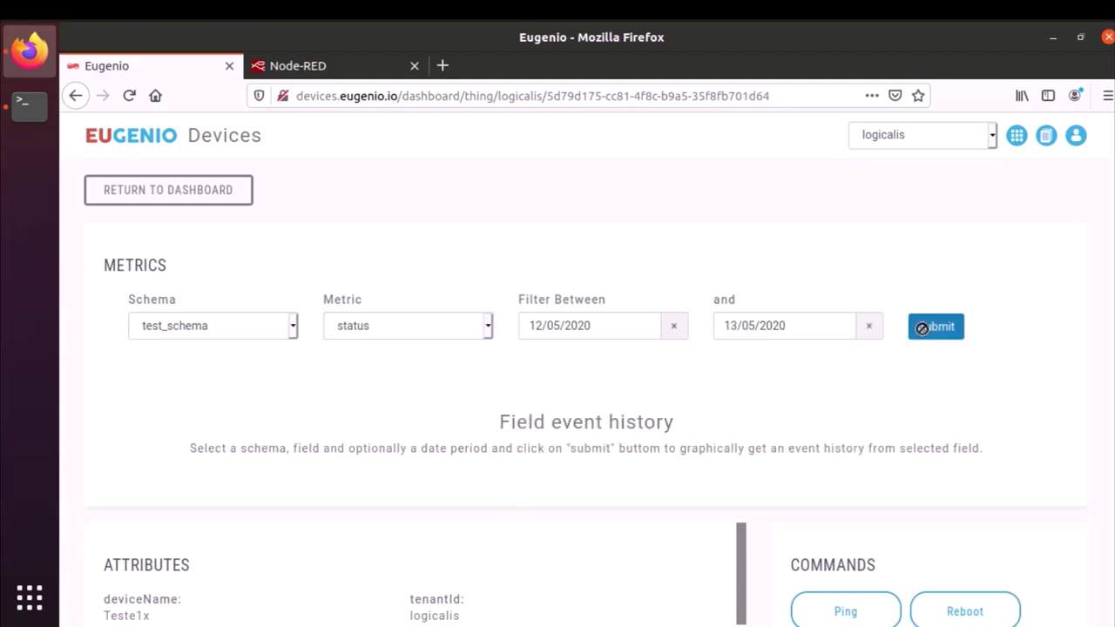
- Review the status chart plotting 1, 0, 1 and open the Eugenio documentation
scroll(1004, 357, "down", 2)
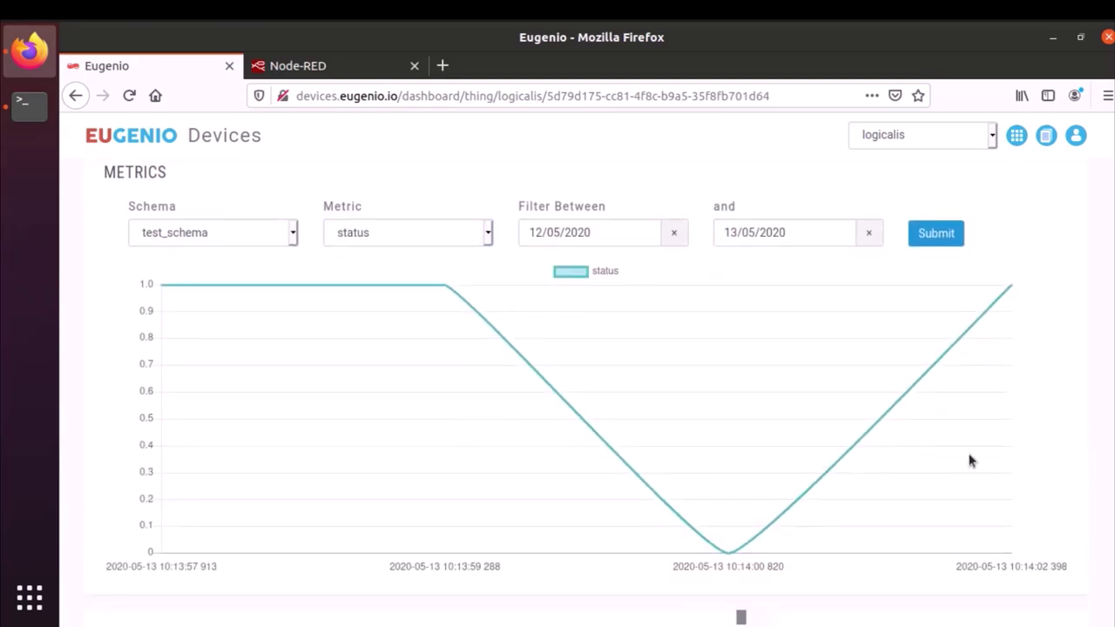
mouse_move(158, 292)
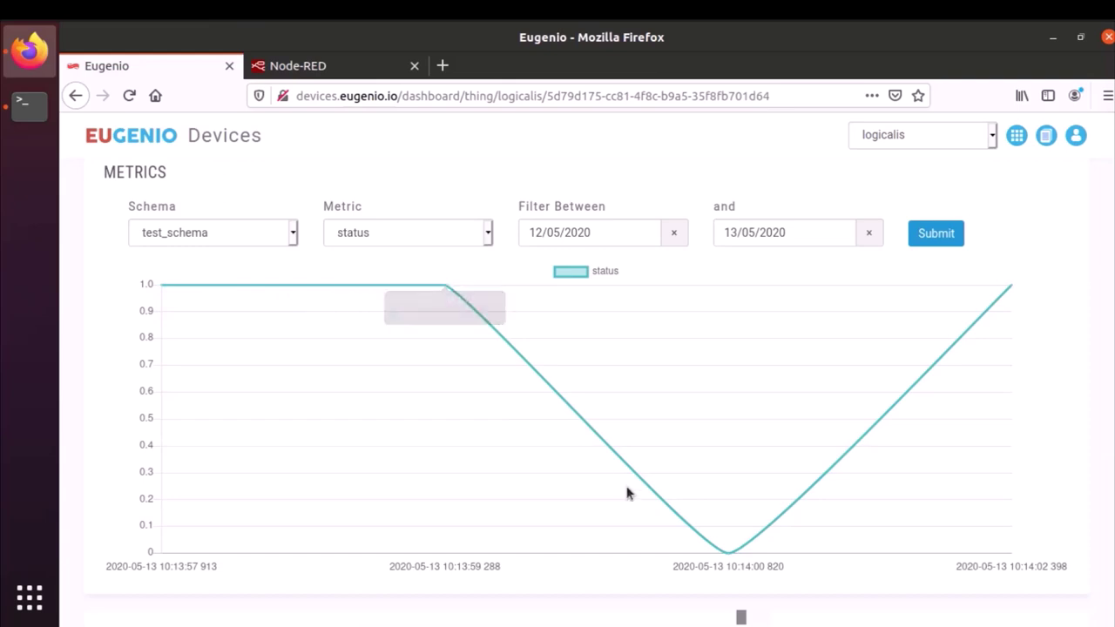
mouse_move(1012, 287)
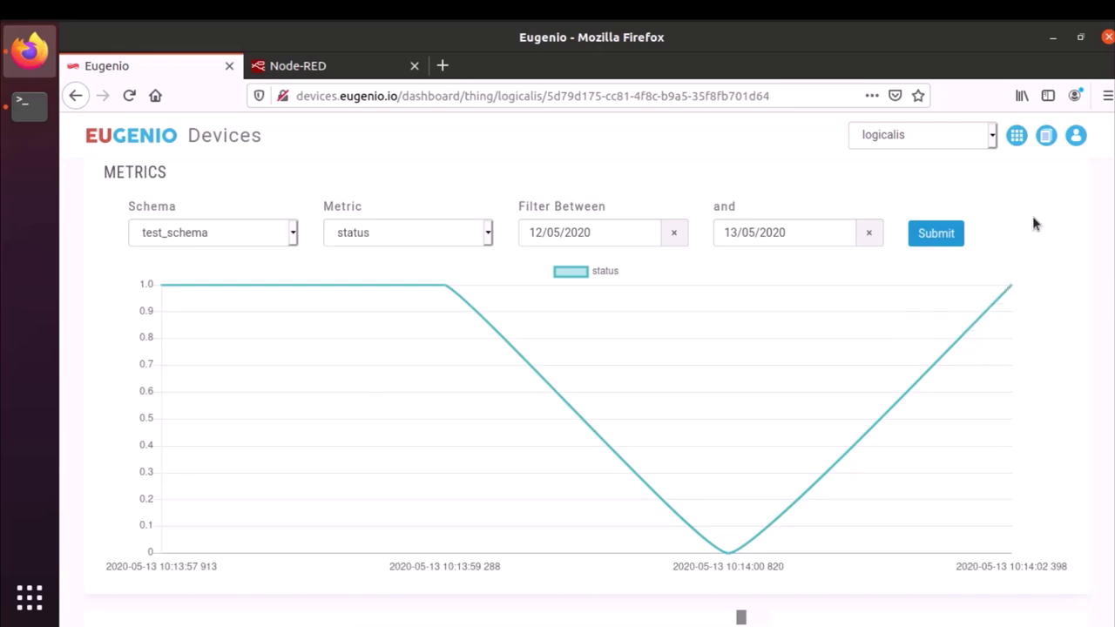
left_click(1046, 137)
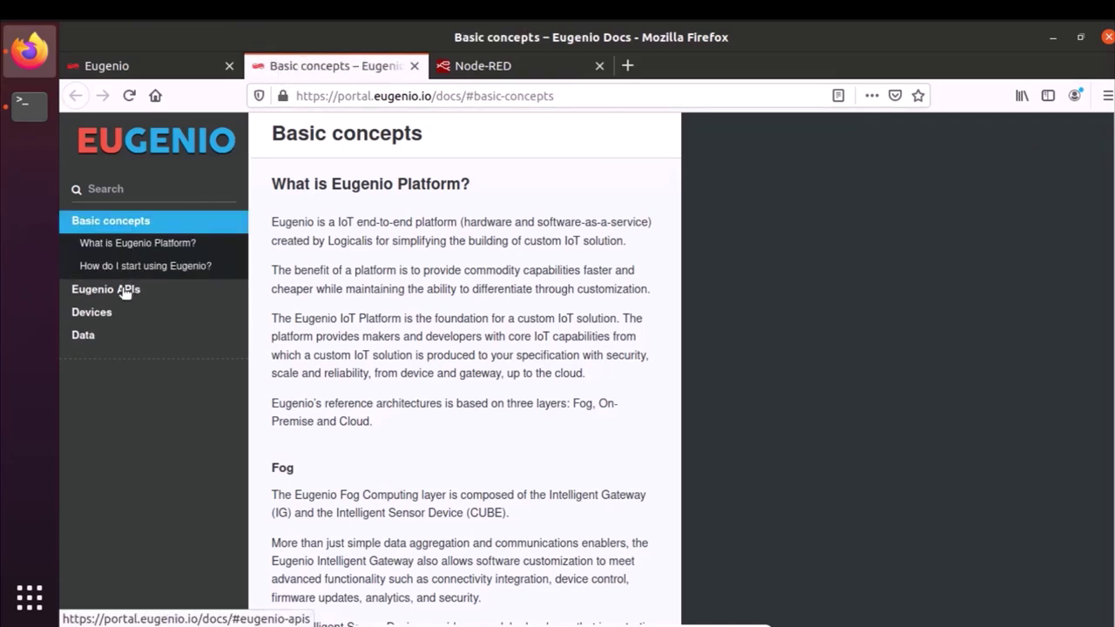
- Go through Eugenio APIs to the API Explorer and open the Device Manager API
left_click(124, 290)
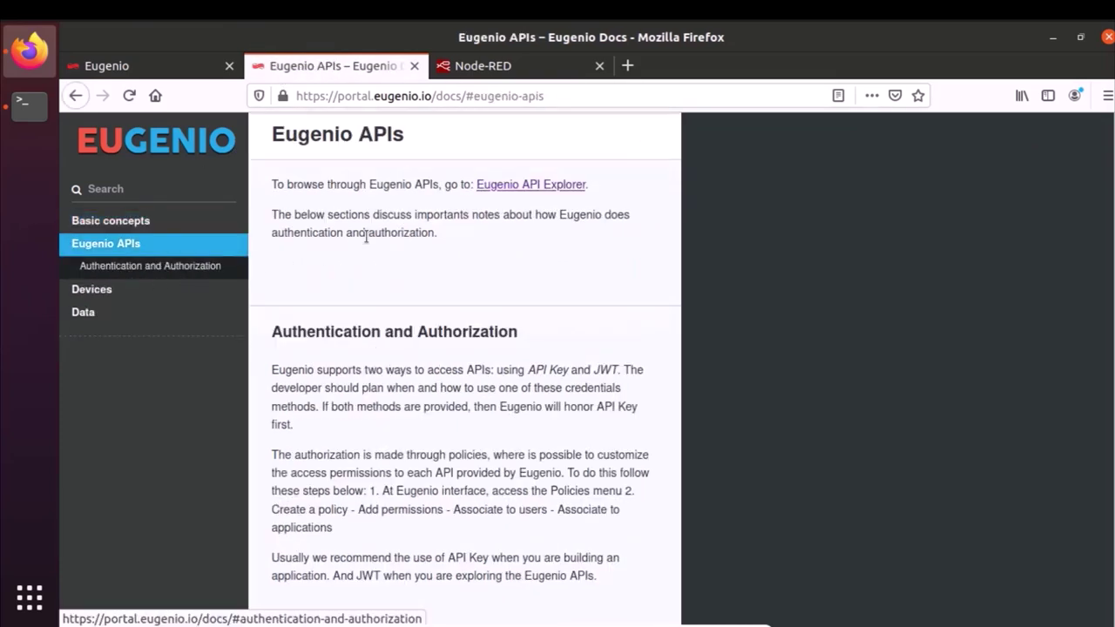
left_click(519, 186)
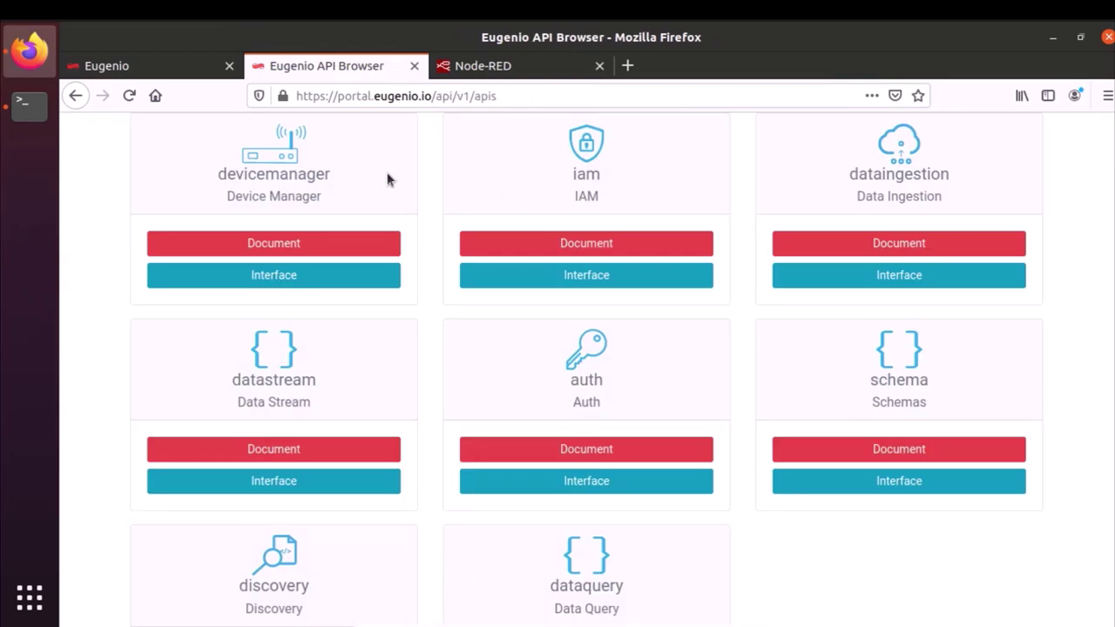
left_click(336, 284)
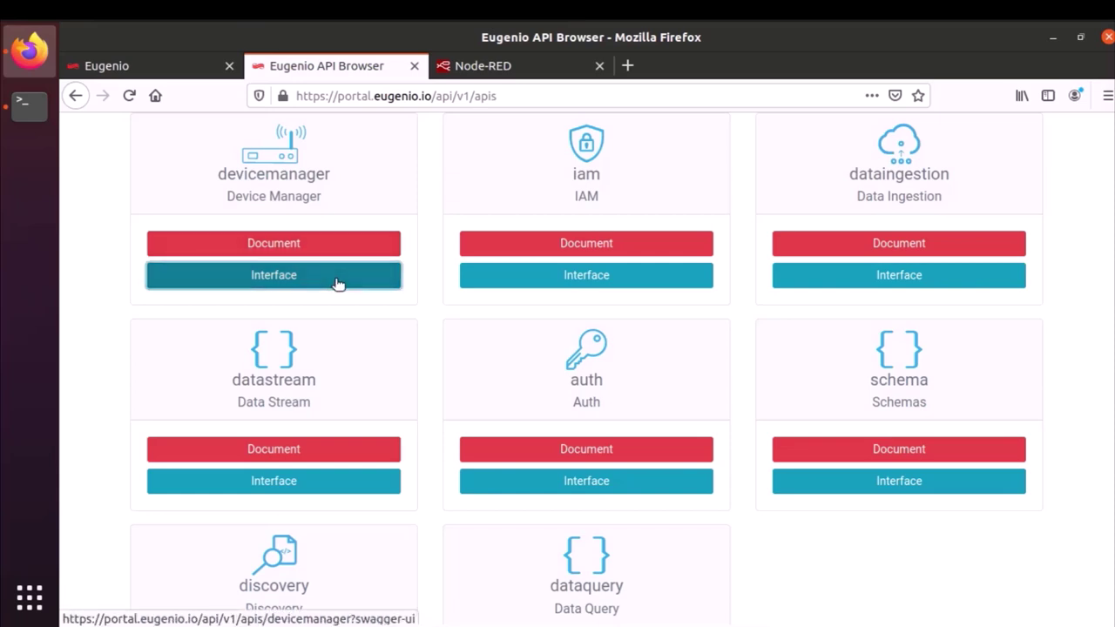
- Authorize Swagger UI requests by pasting the application's API key into apiKey
left_click(1015, 361)
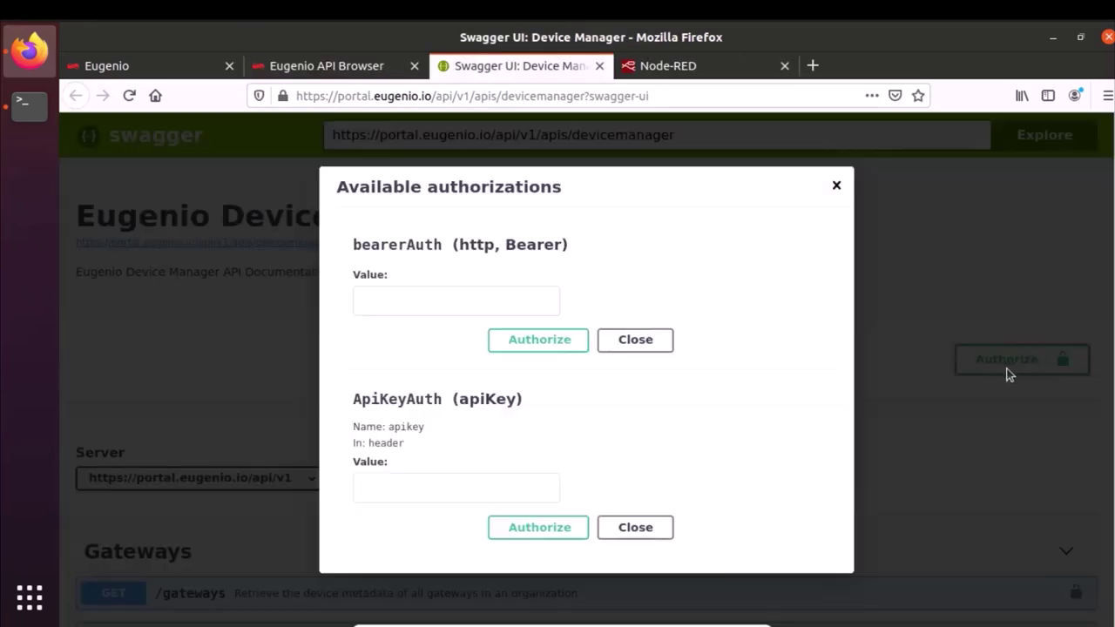
left_click(498, 498)
key("ctrl+v")
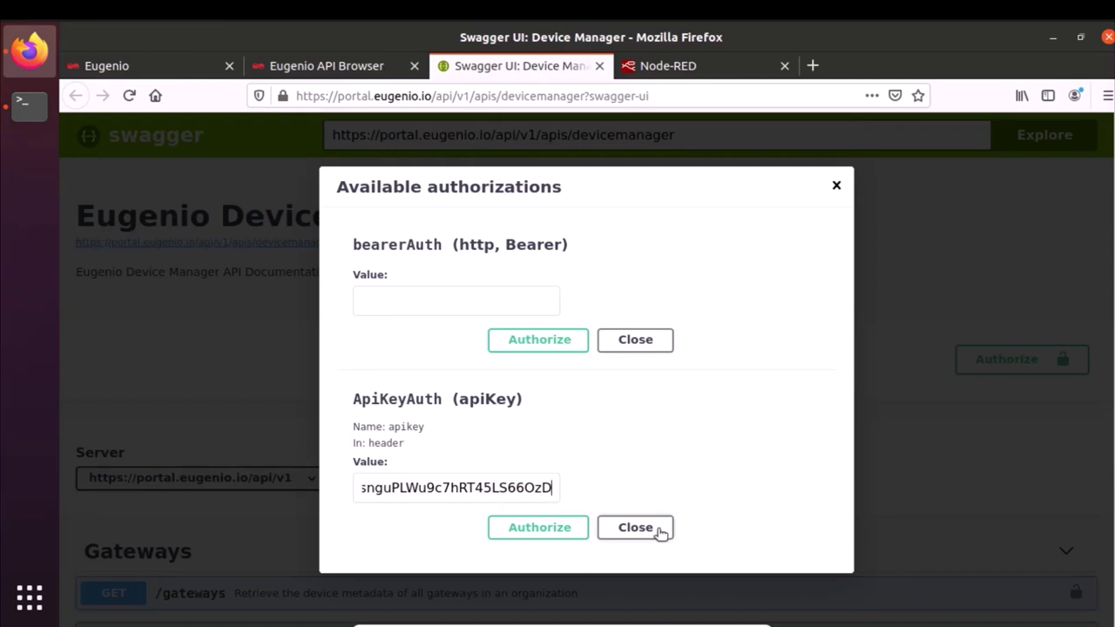
left_click(517, 528)
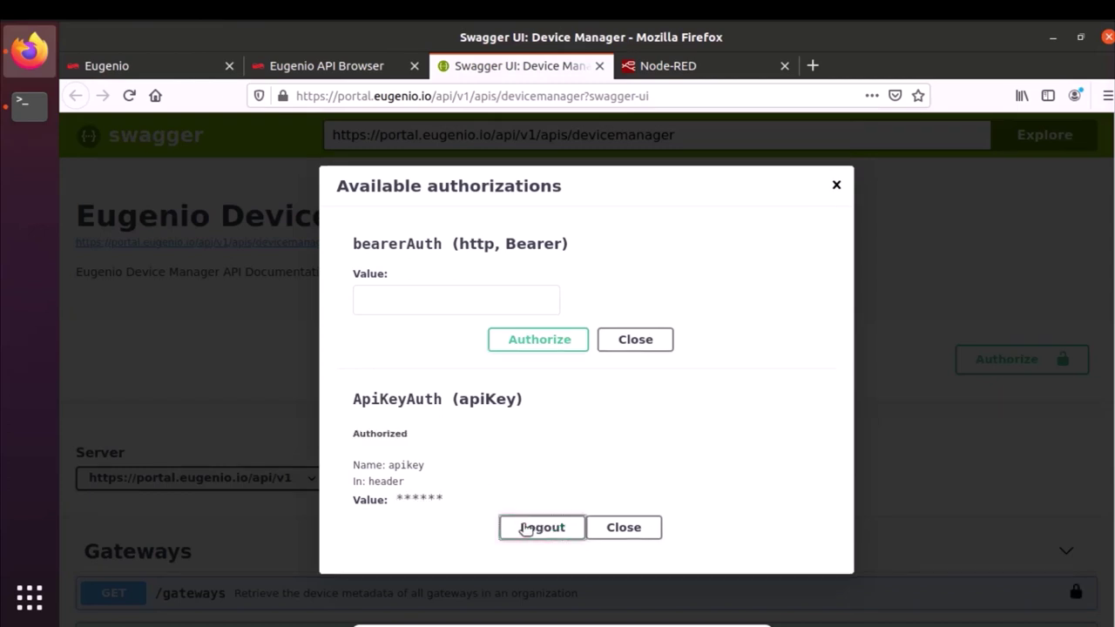
left_click(624, 527)
scroll(729, 313, "down", 6)
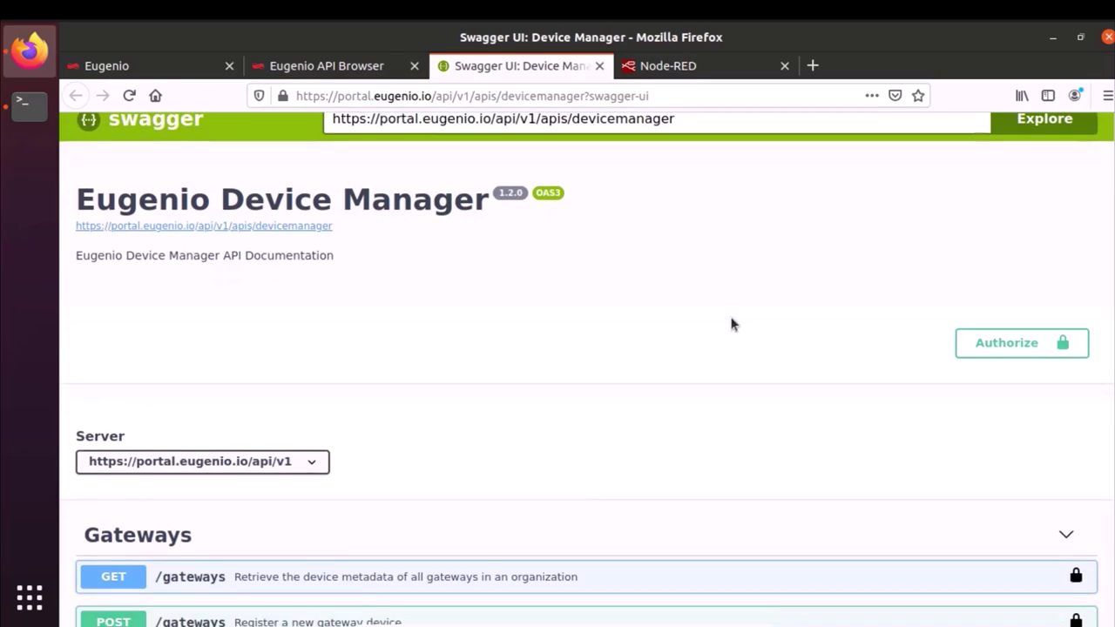
- Enable Try it out on POST /things/{deviceId}/invoke and look up the organization name in Eugenio
scroll(728, 323, "down", 20)
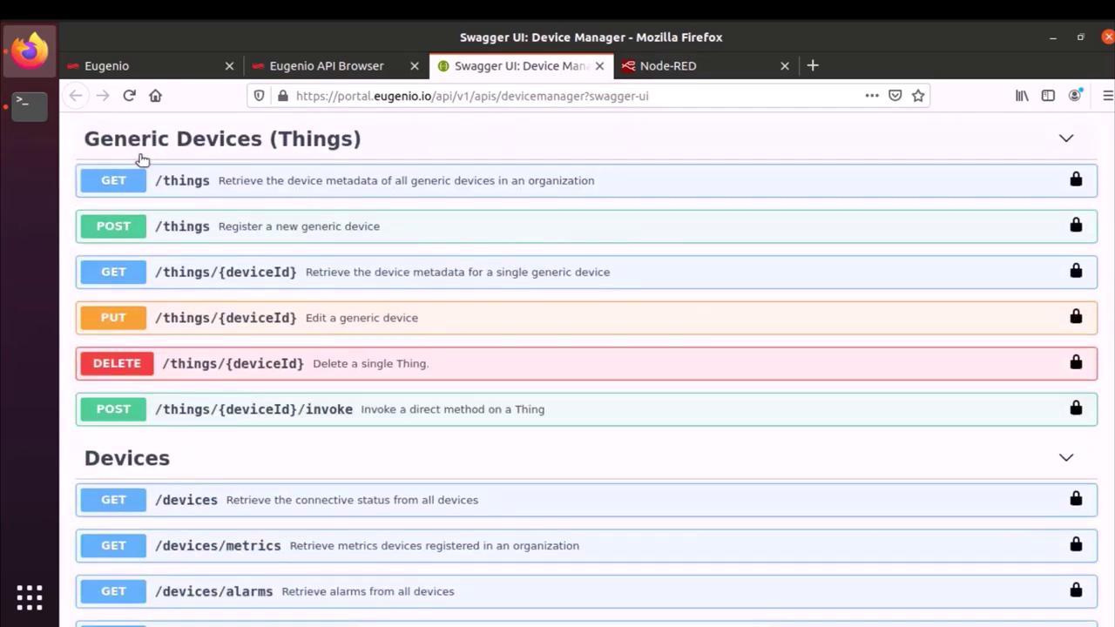
left_click(152, 419)
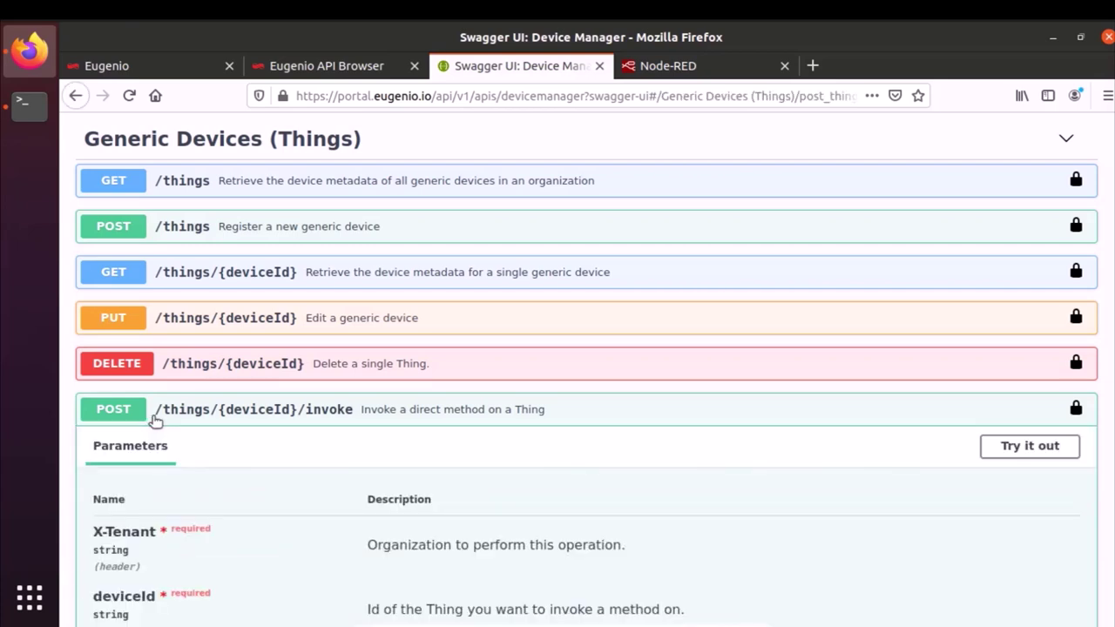
scroll(152, 420, "down", 3)
left_click(1027, 317)
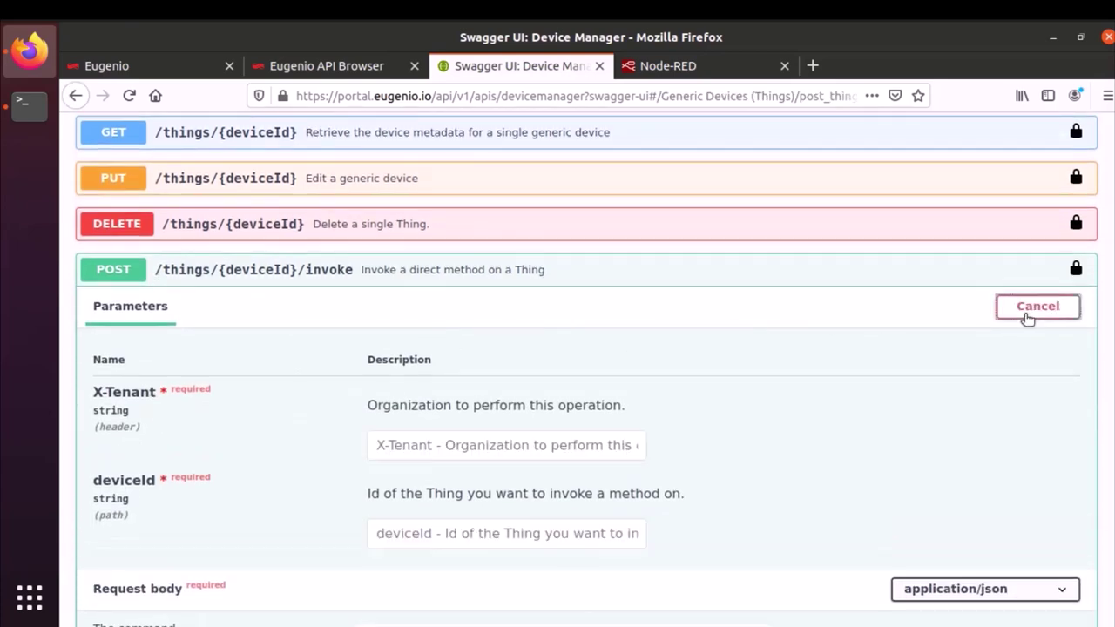
left_click(580, 445)
left_click(197, 68)
left_click(900, 135)
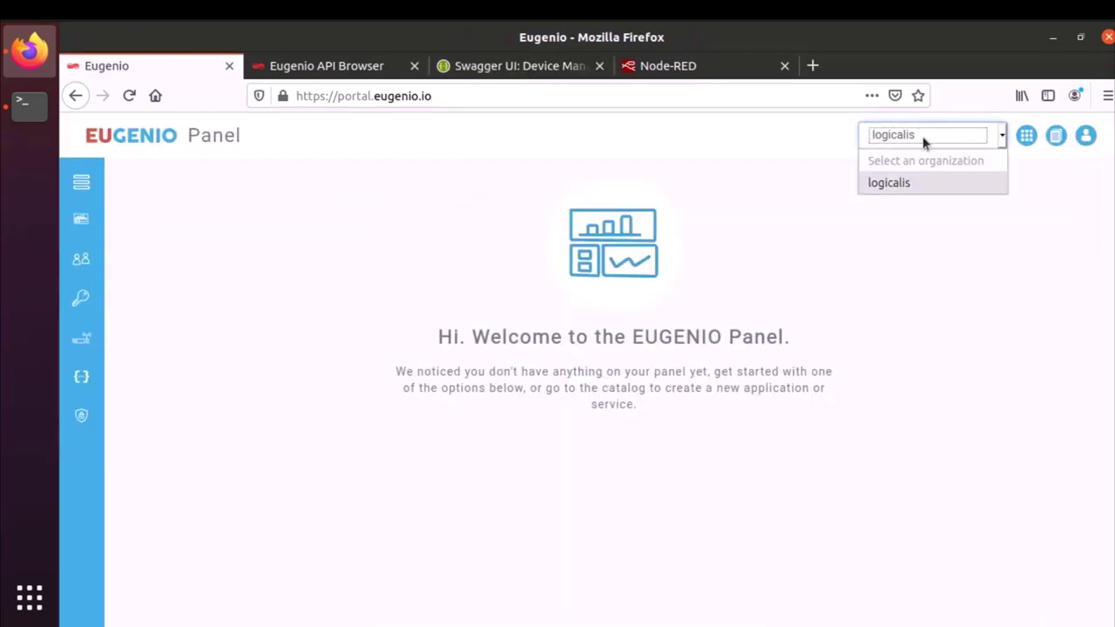
left_click(924, 143)
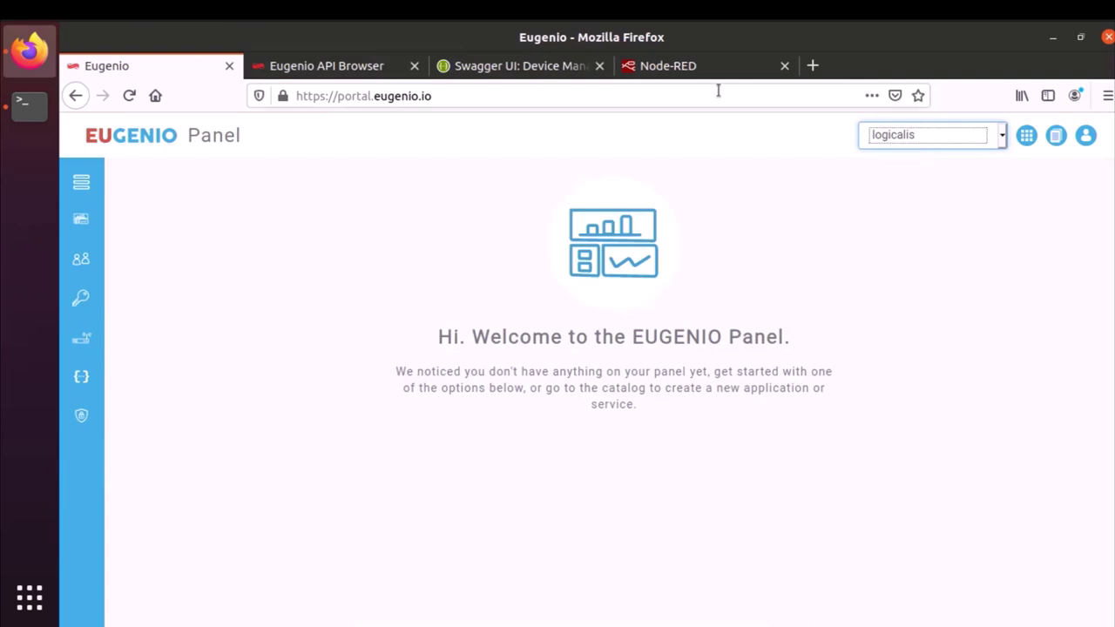
left_click(550, 68)
- Set X-Tenant to logicalis and paste the device's ID into deviceId
left_click(580, 445)
type("l")
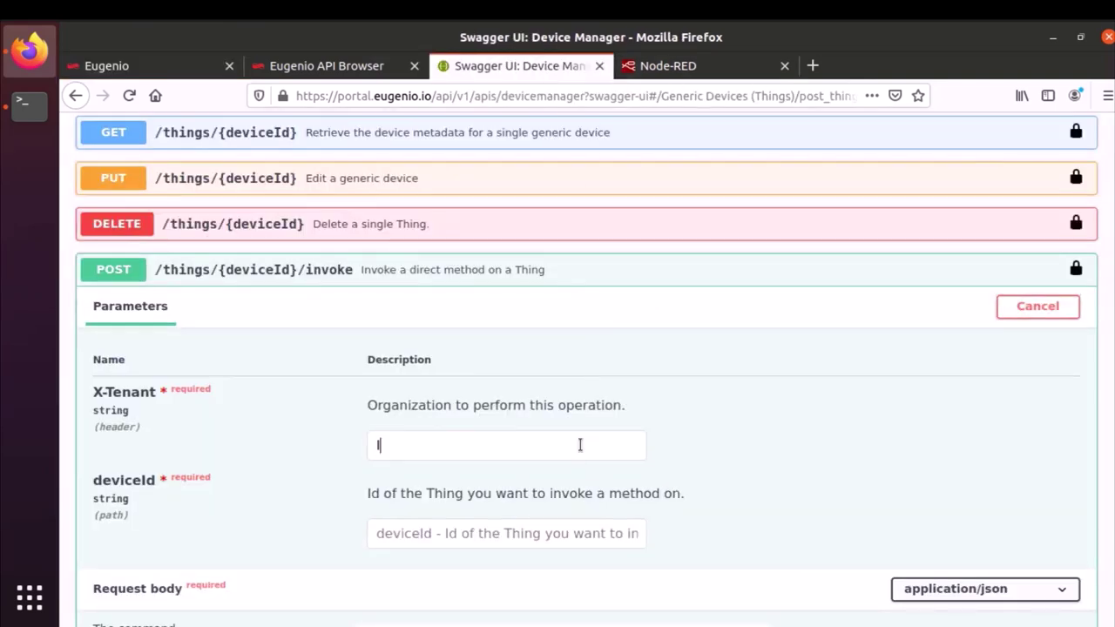
type("ogicalis")
left_click(461, 533)
key("ctrl+v")
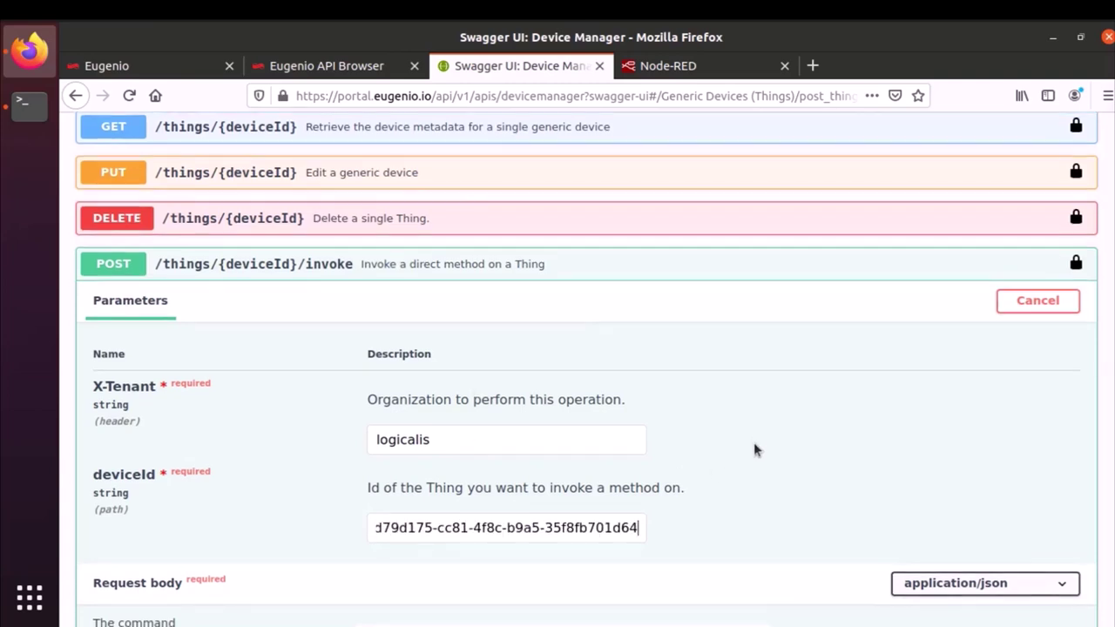
- Execute the openDoor invoke with payload door1 and timeout 10, getting 200 'Command Received'
scroll(755, 449, "down", 3)
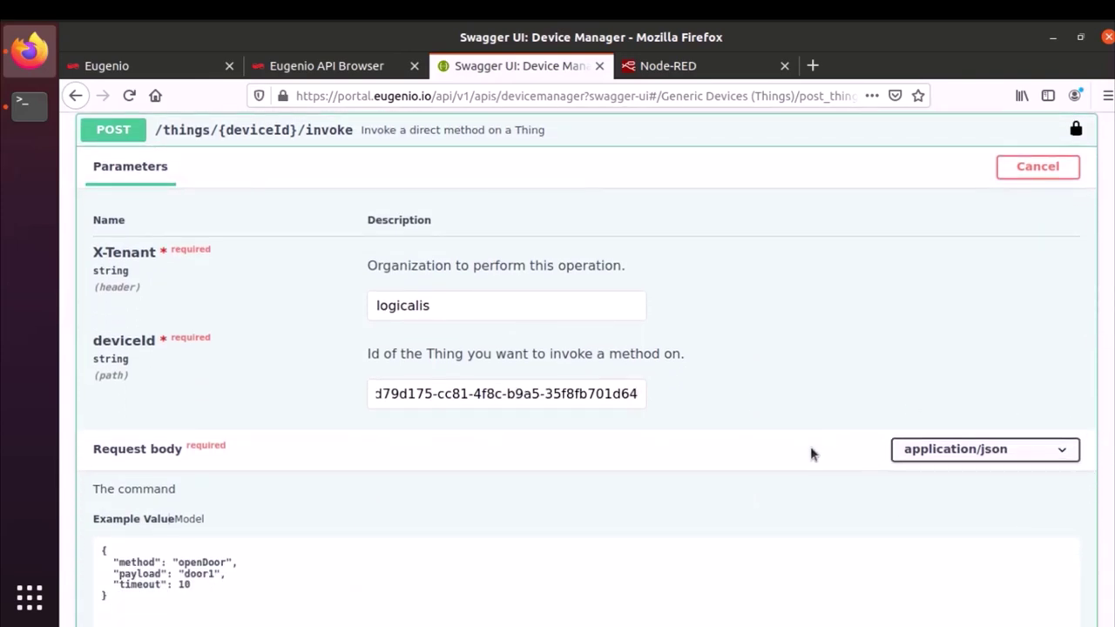
scroll(766, 439, "down", 5)
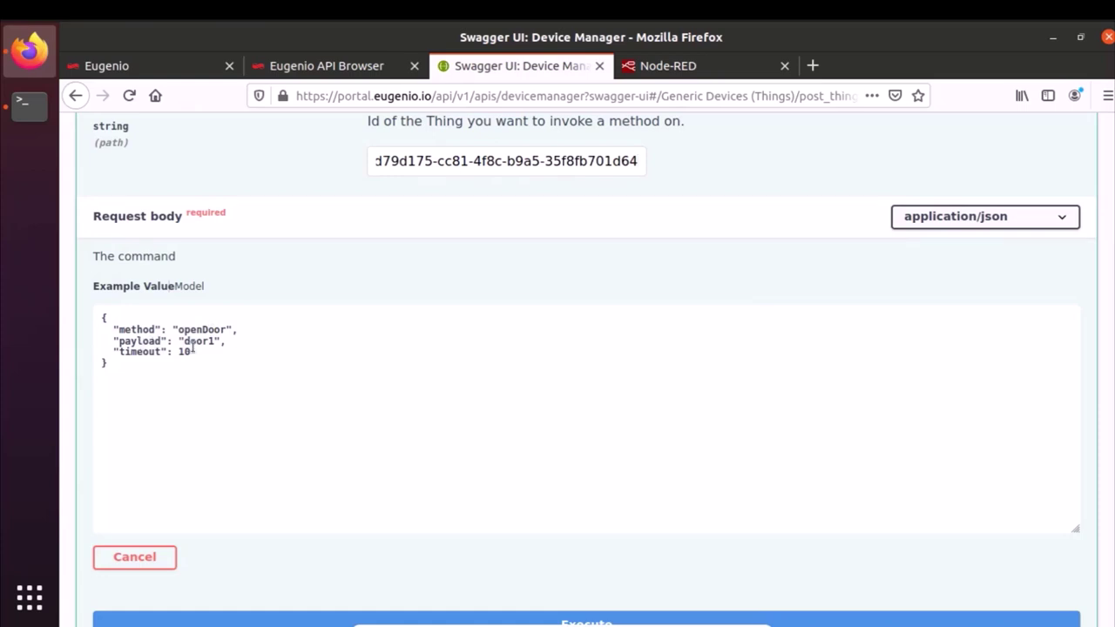
scroll(261, 373, "down", 2)
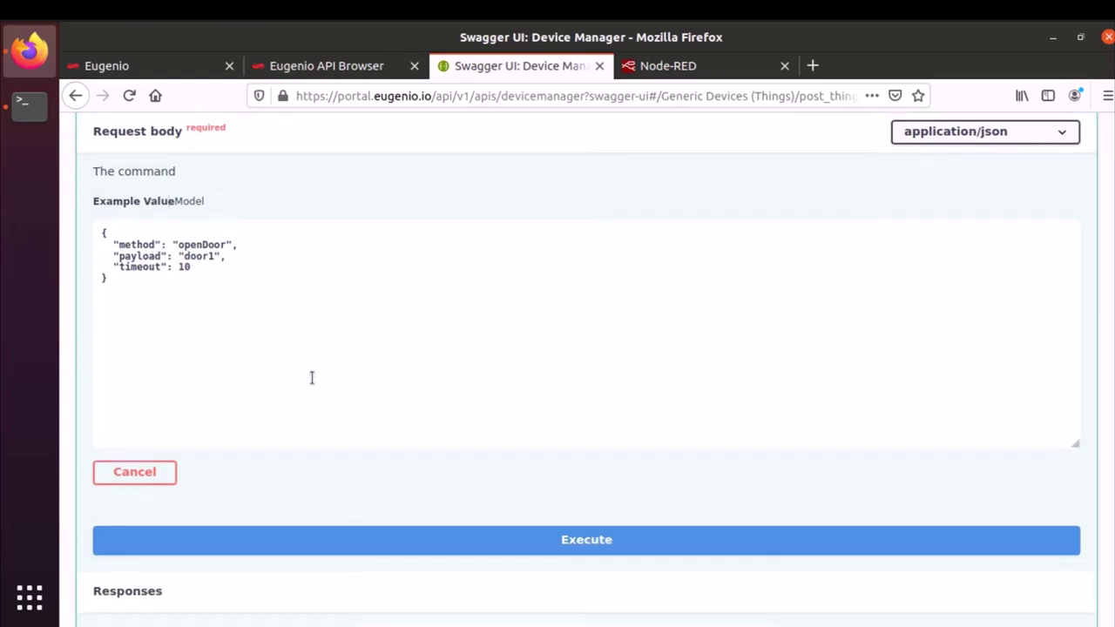
left_click(513, 533)
scroll(497, 334, "down", 8)
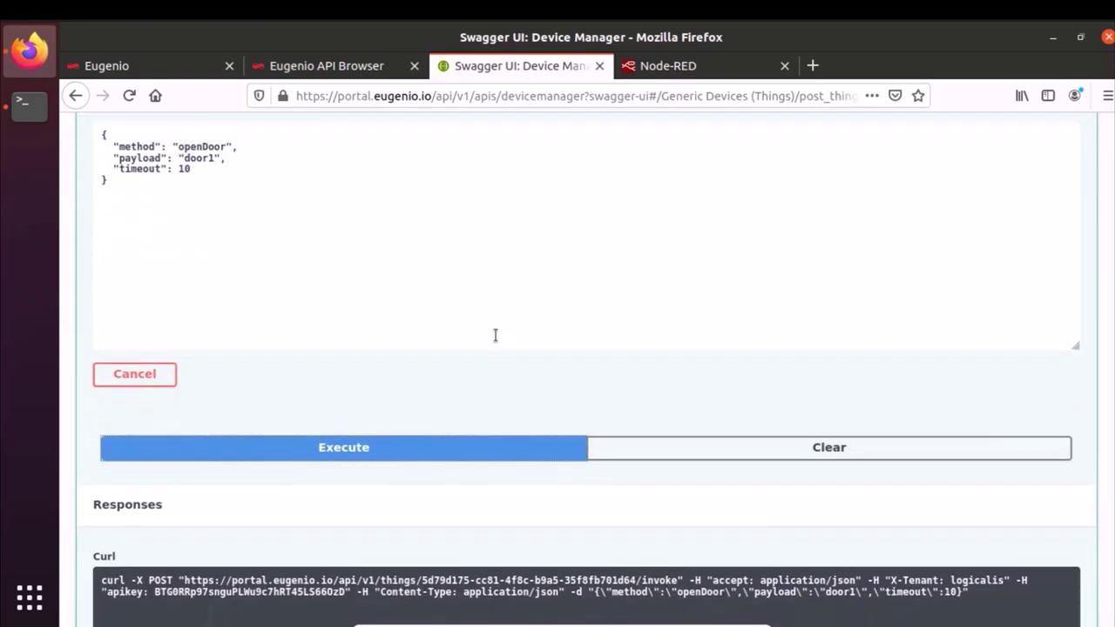
scroll(496, 335, "down", 1)
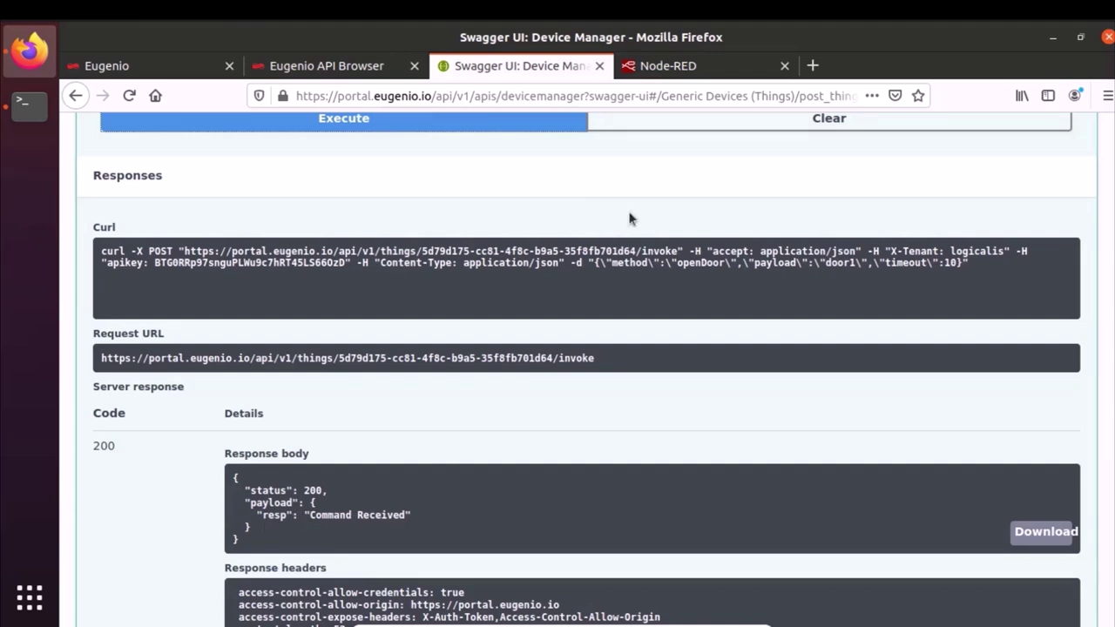
- Confirm Node-RED's debug sidebar shows the openDoor command with payload "door1"
left_click(678, 67)
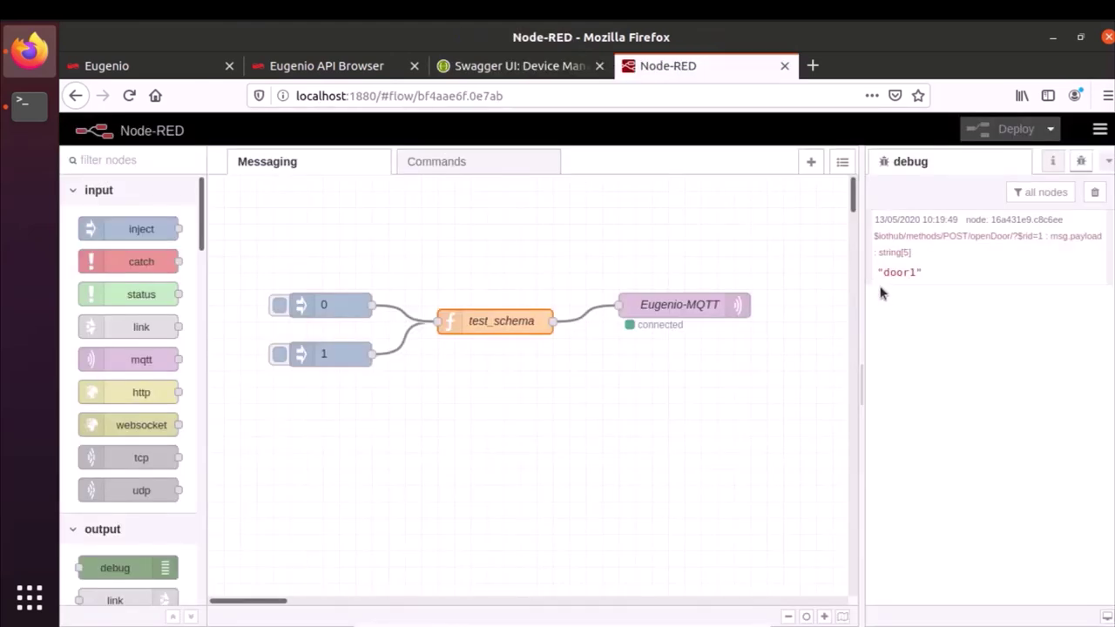
mouse_move(952, 288)
- Return to the Eugenio API list and open the Data Query API interface
left_click(341, 74)
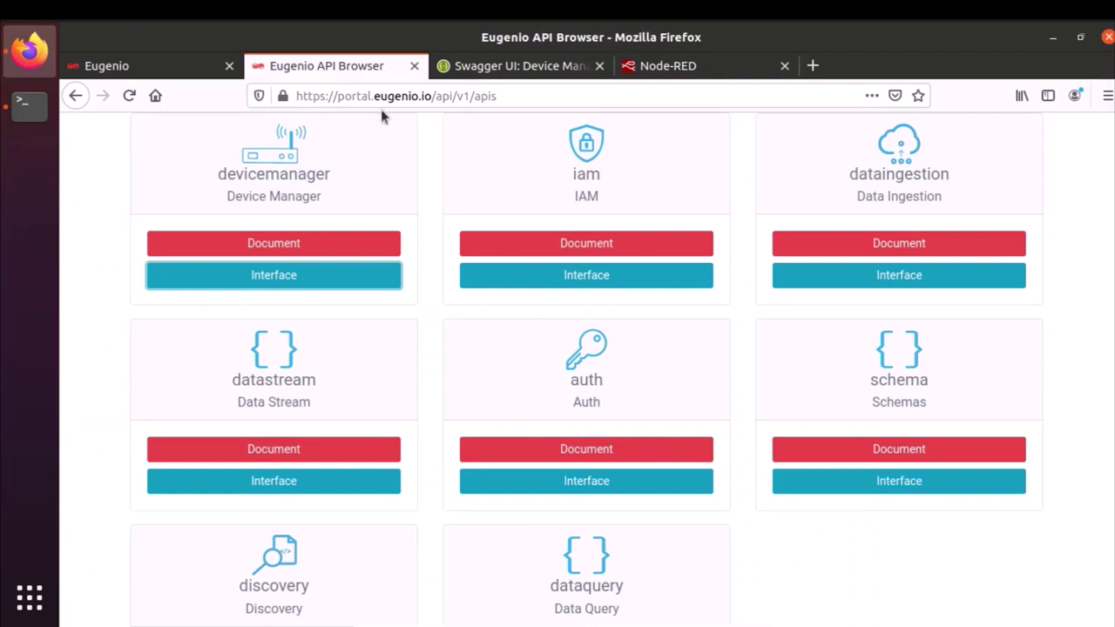
scroll(405, 244, "down", 2)
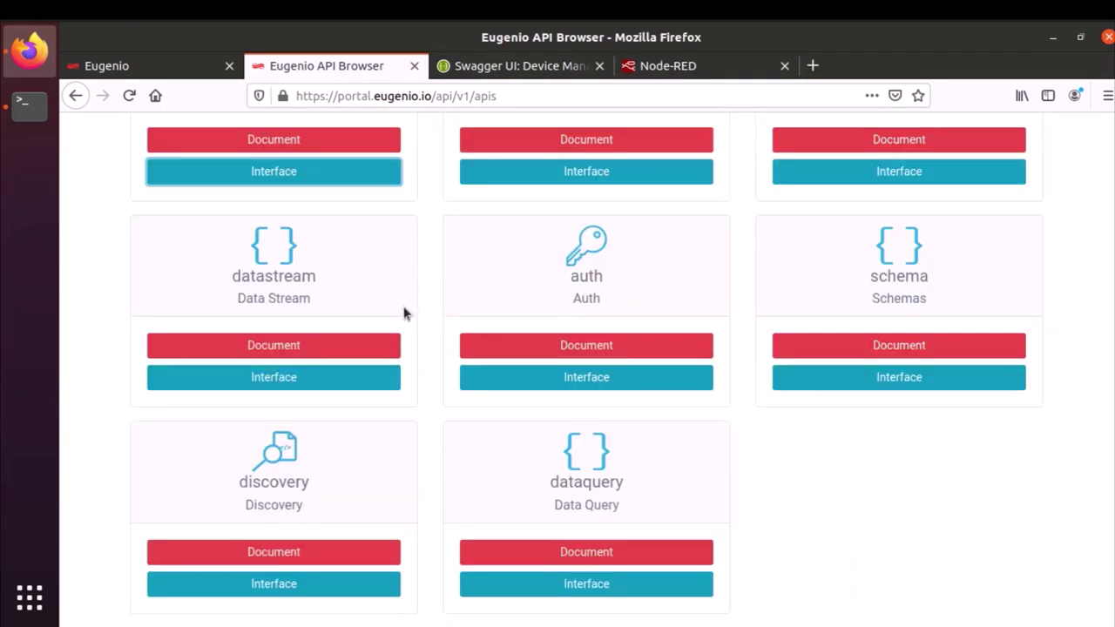
left_click(478, 596)
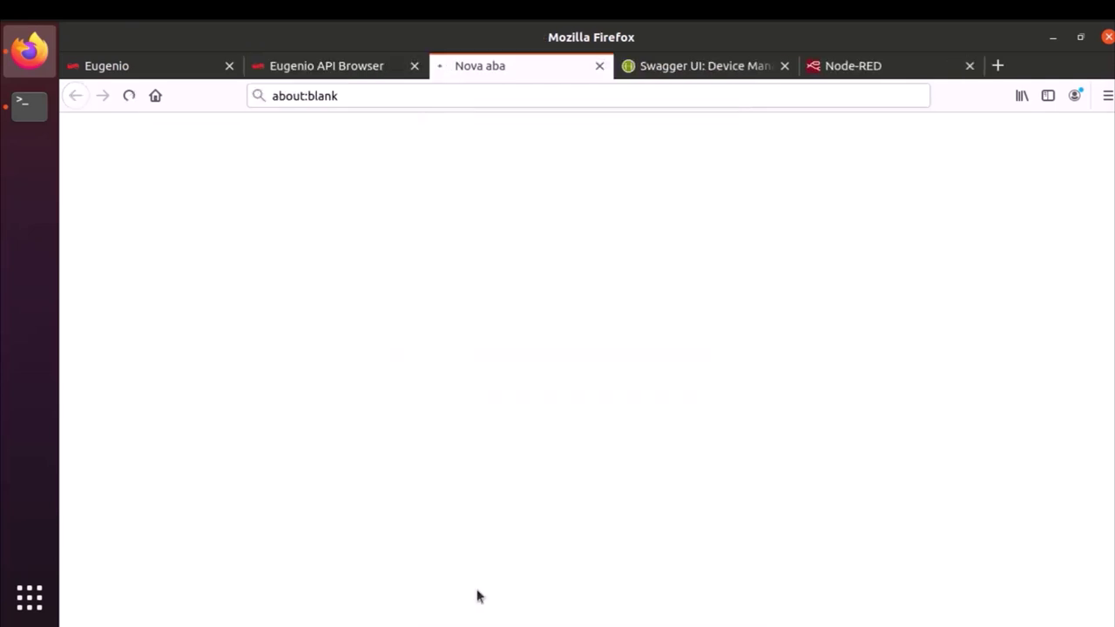
- Authorize the Data Query API with the pasted API key
left_click(1002, 366)
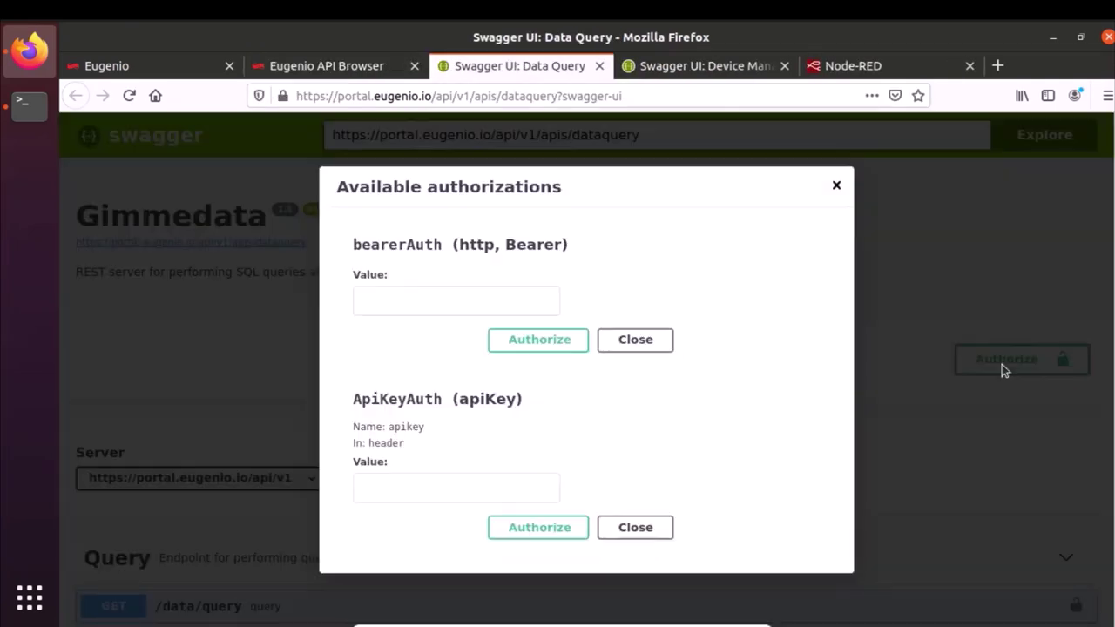
left_click(513, 485)
key("ctrl+v")
left_click(541, 528)
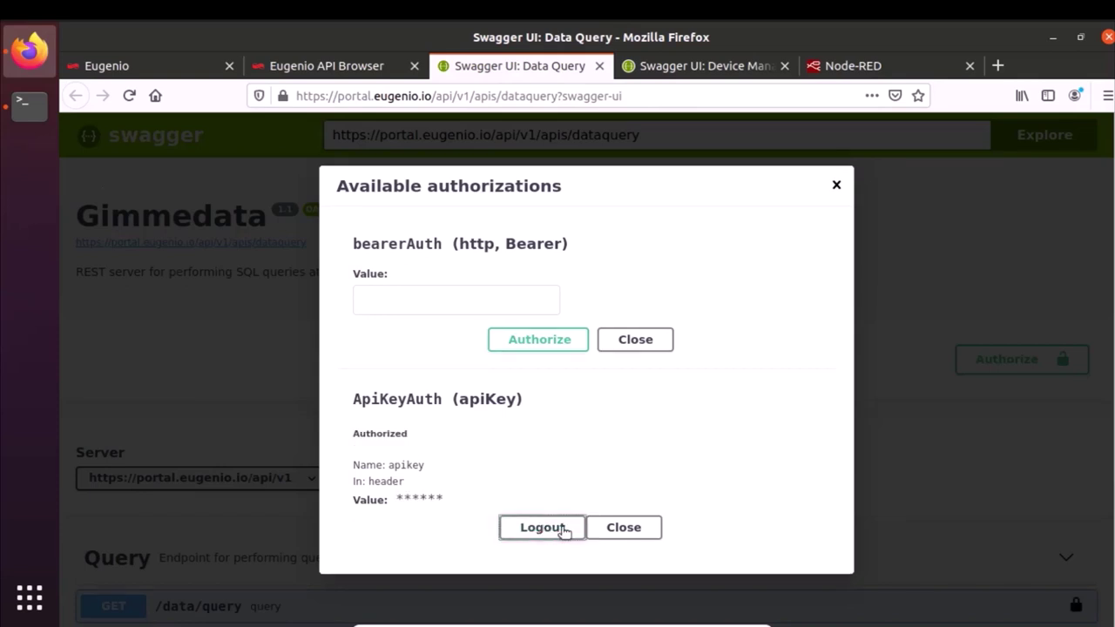
left_click(636, 527)
scroll(663, 310, "down", 4)
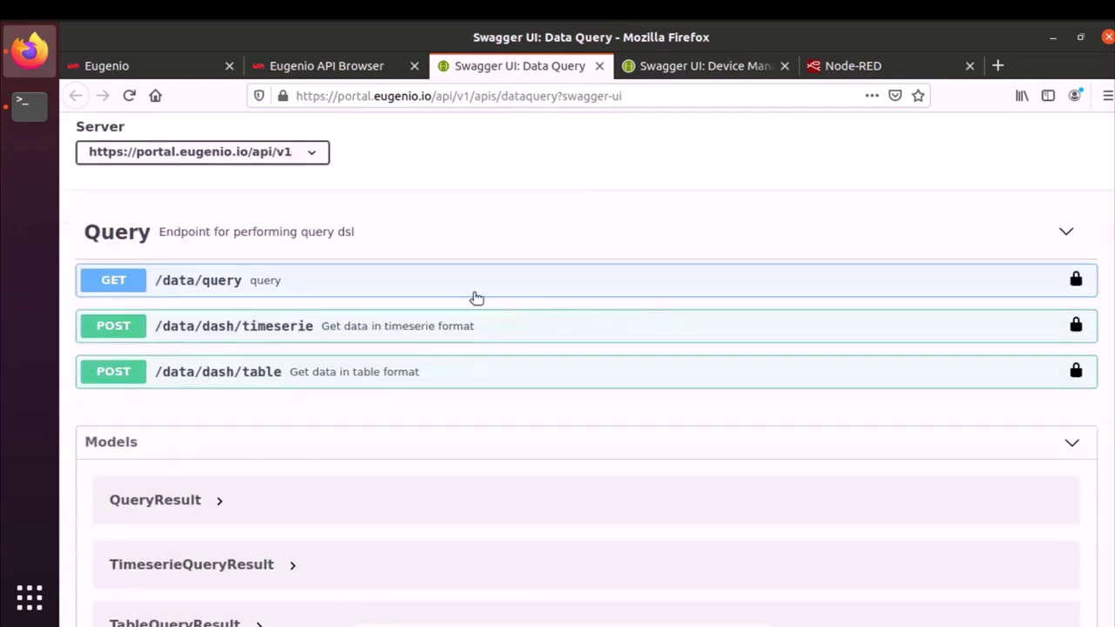
- Make GET /data/query editable and set the X-Tenant to logicalis
left_click(112, 284)
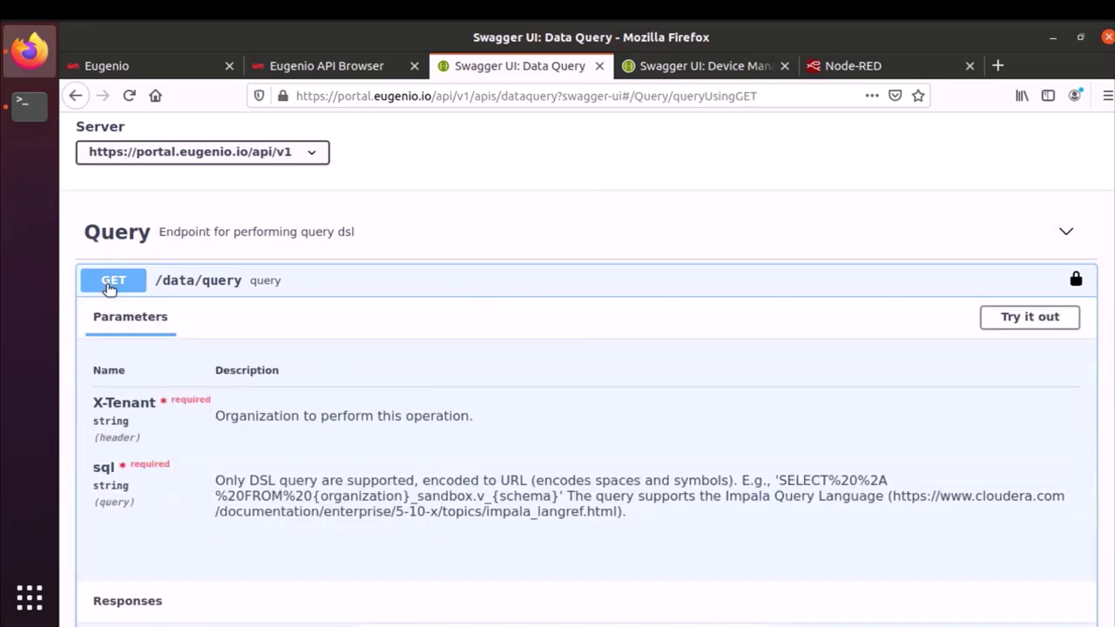
left_click(1028, 324)
left_click(379, 451)
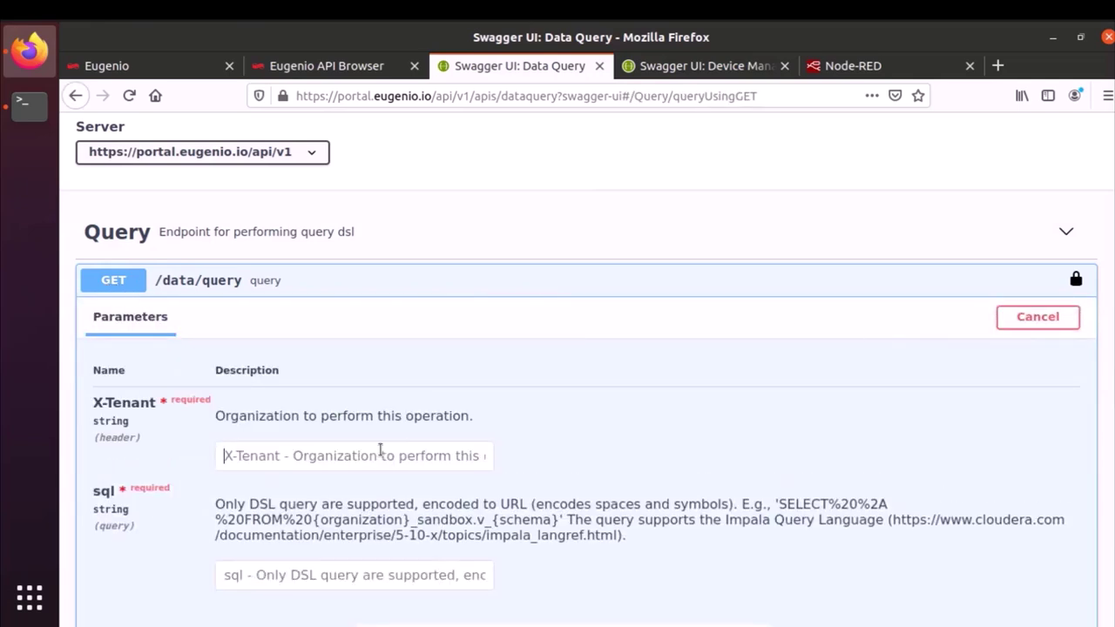
type("logicali")
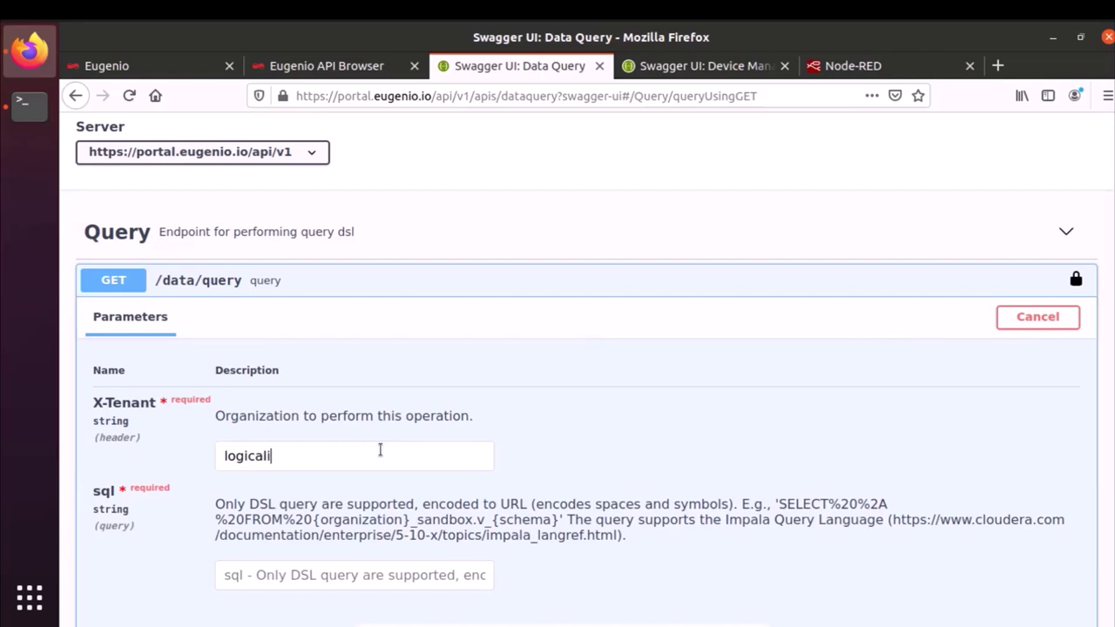
type("s")
- Paste the query 'select status from logicalis_sandbox.v_test_schema' into the sql field and review it
scroll(311, 511, "down", 1)
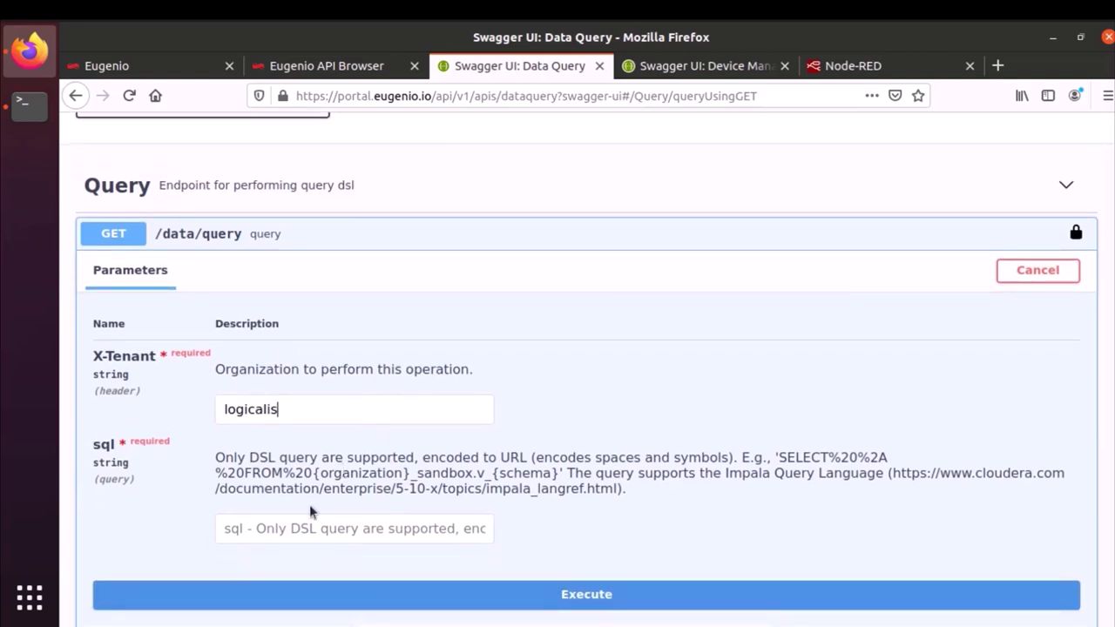
left_click(293, 525)
key("ctrl+v")
left_click_drag(292, 525, 209, 529)
left_click(287, 529)
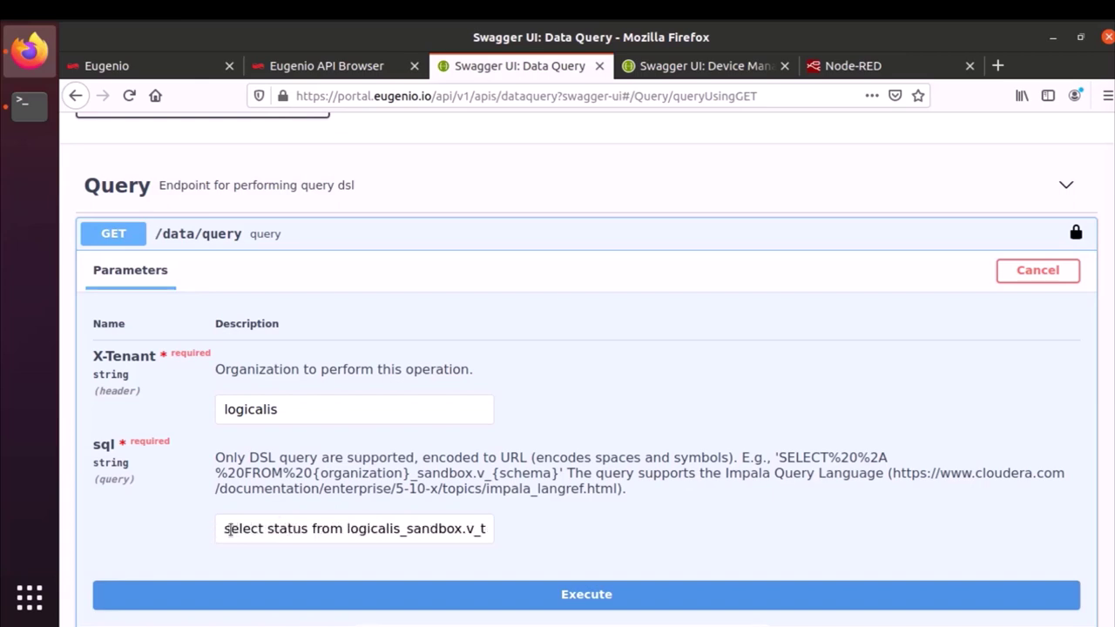
left_click_drag(267, 529, 308, 531)
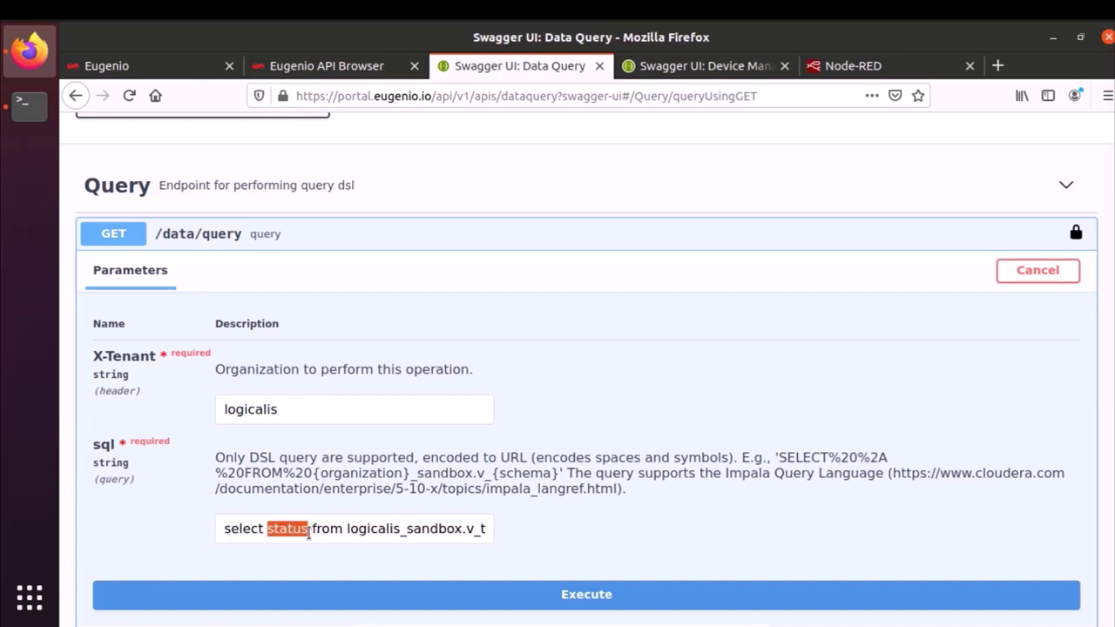
left_click(313, 530)
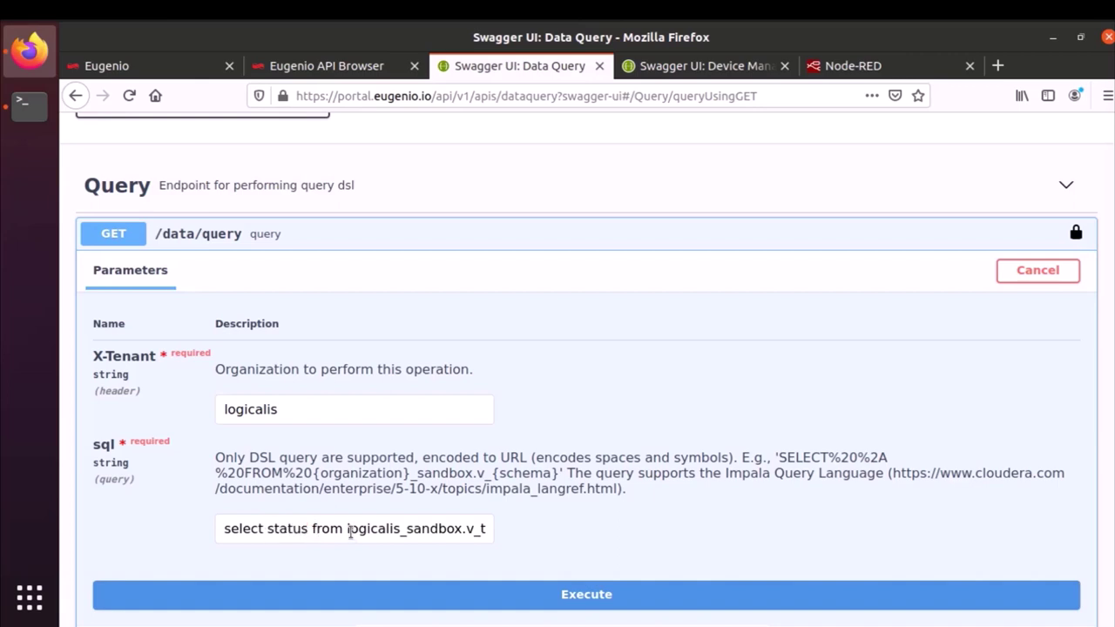
left_click_drag(347, 529, 497, 528)
left_click(548, 545)
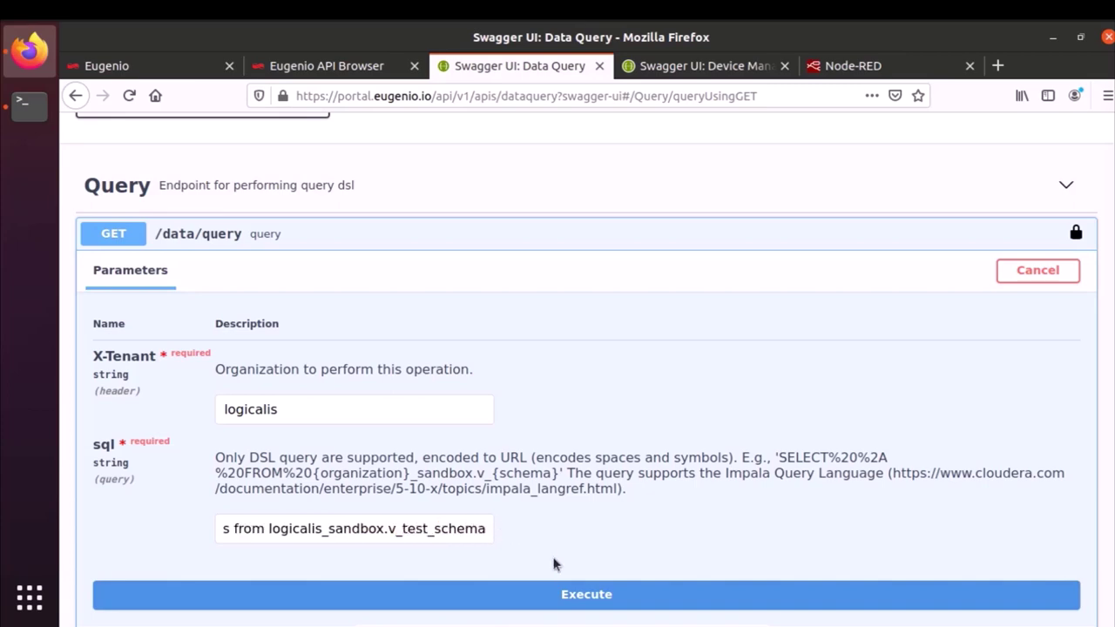
- Execute the query and check the 200 response with status values 1,1,1,1,0,0
left_click(544, 599)
scroll(638, 404, "down", 8)
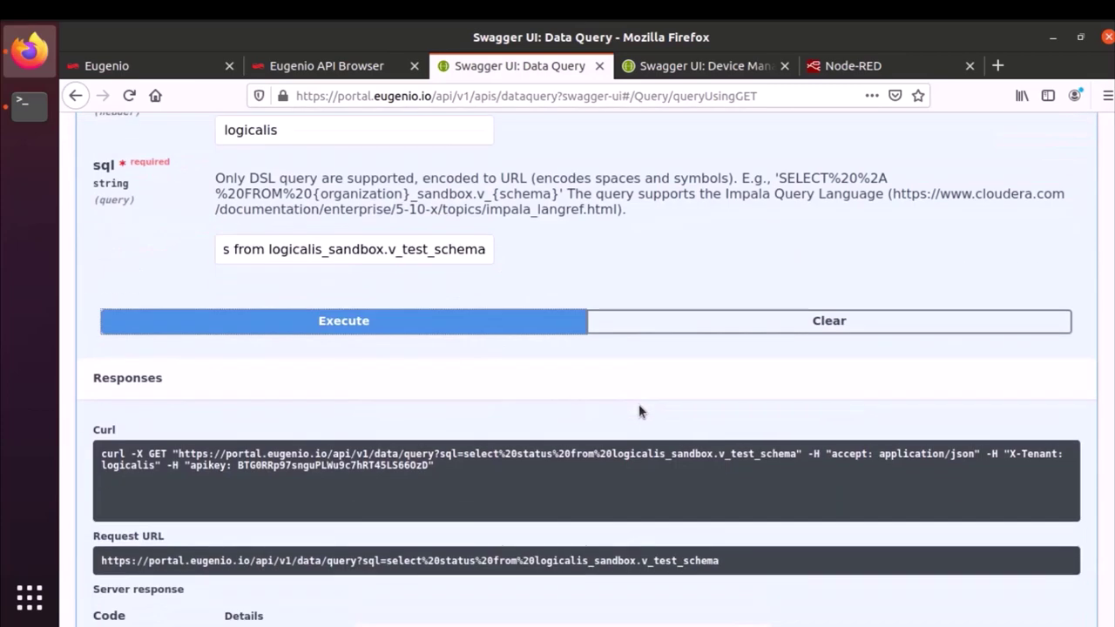
scroll(639, 411, "down", 1)
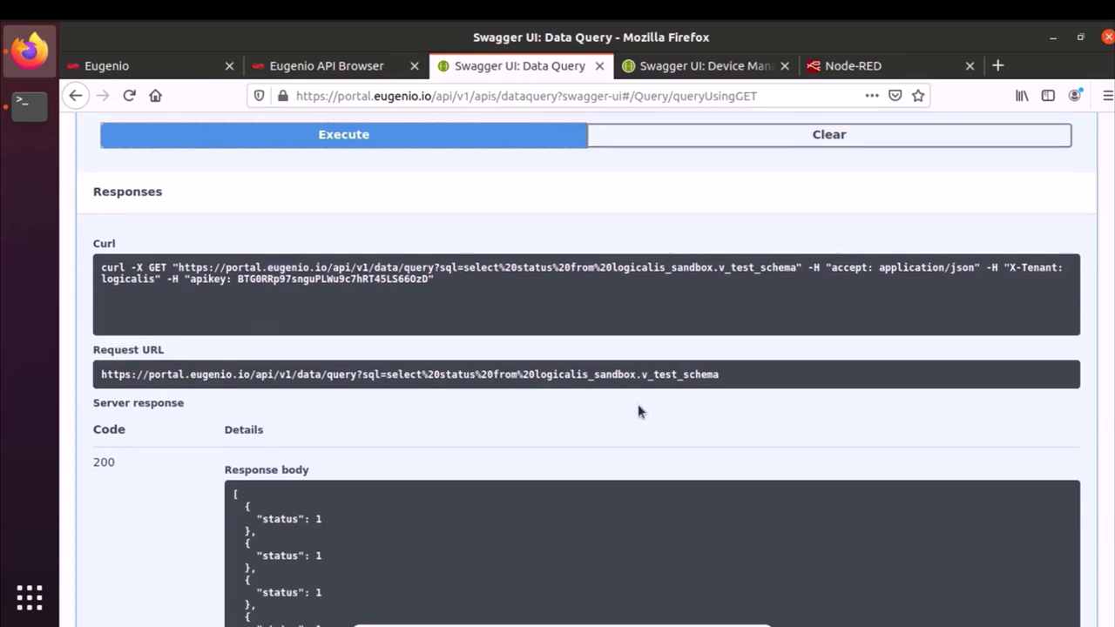
scroll(638, 411, "down", 1)
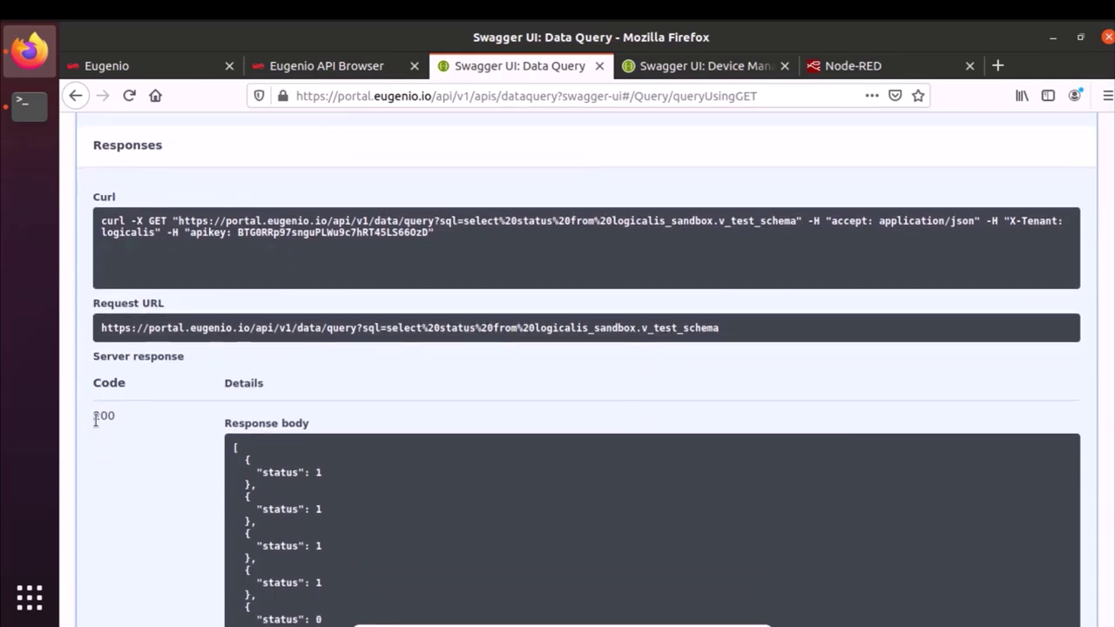
left_click_drag(92, 415, 108, 417)
scroll(147, 413, "down", 2)
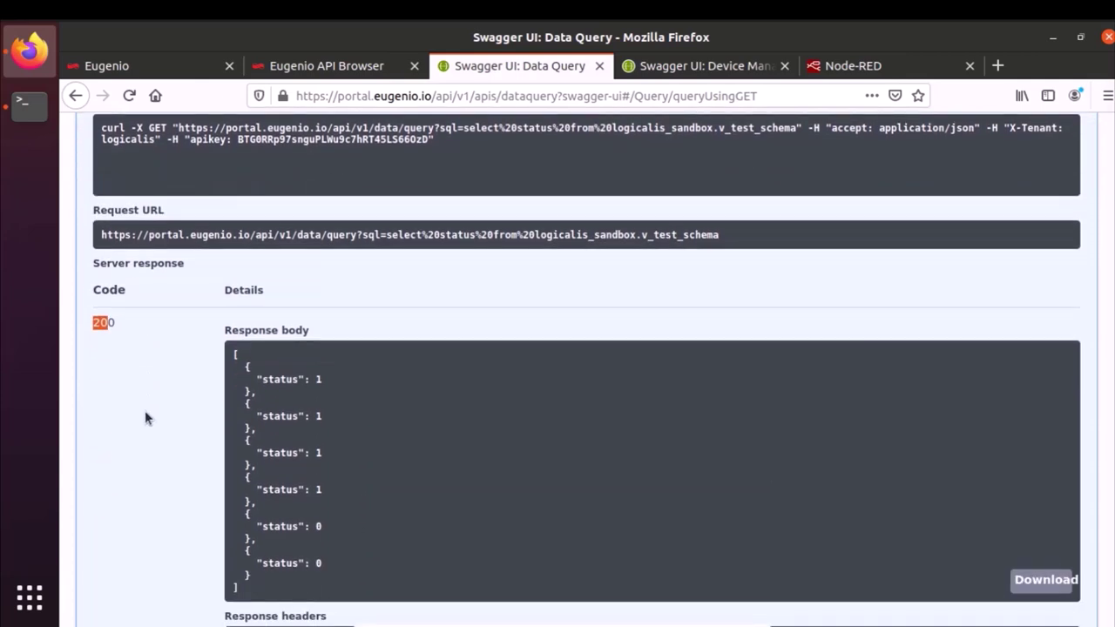